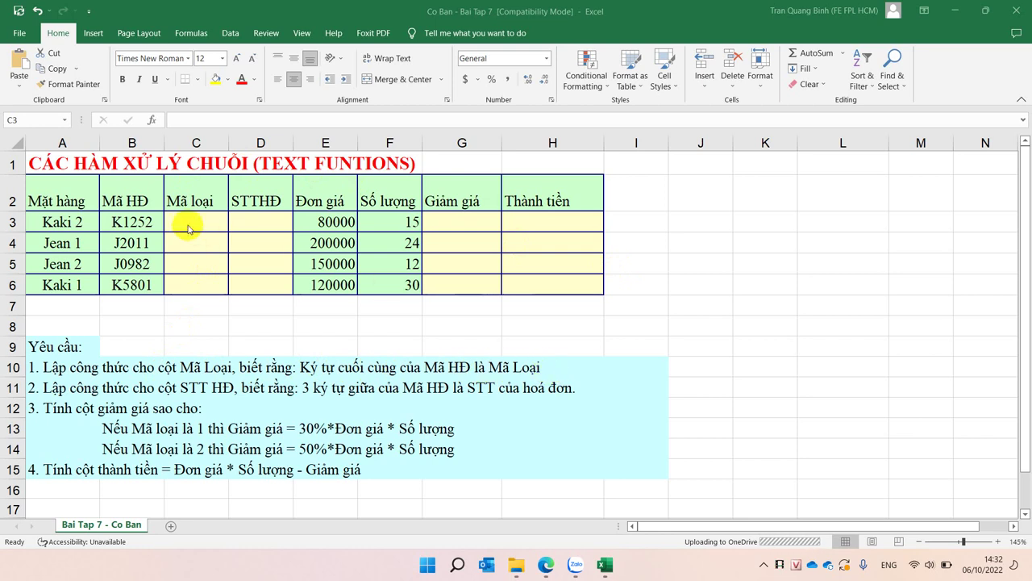
Step: Review the Mã HĐ codes in B2:B6 and begin a formula in C3
left_click_drag(121, 189, 129, 284)
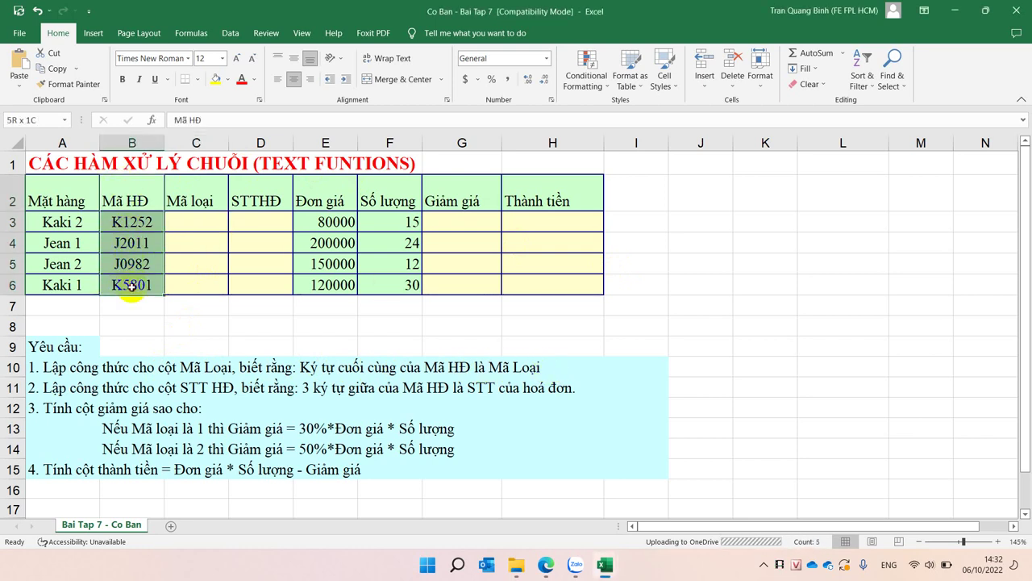
left_click(188, 218)
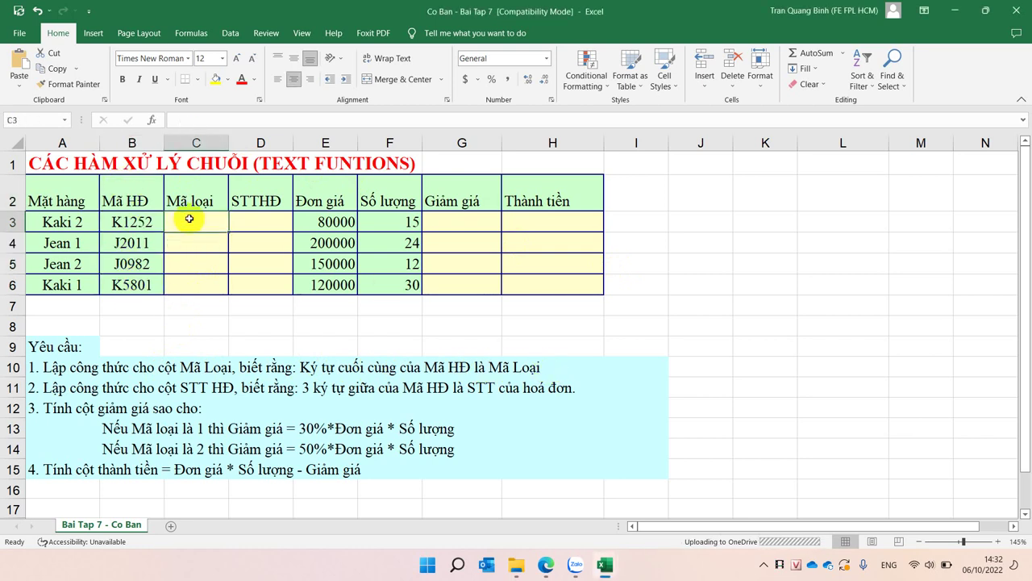
type("=")
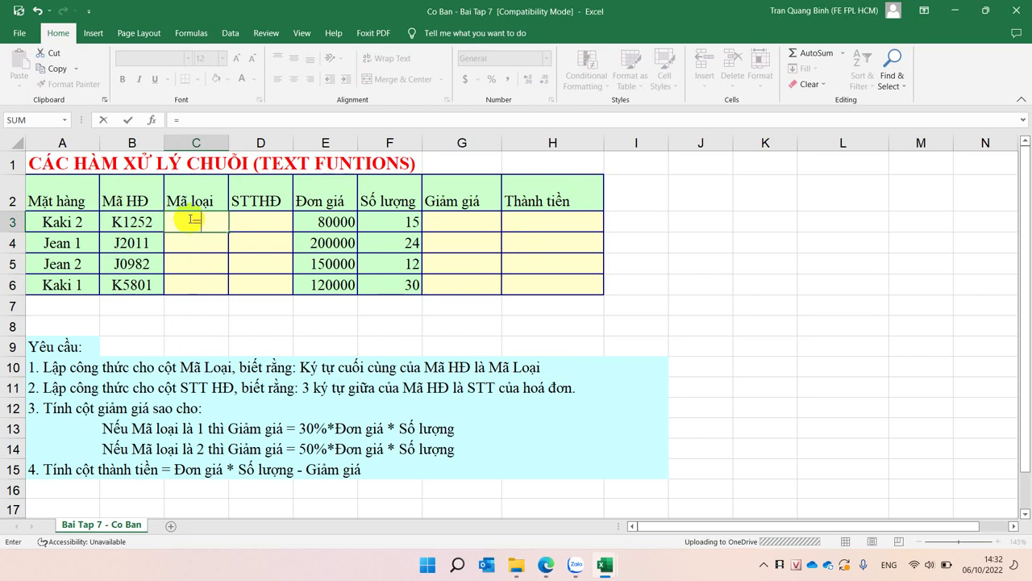
Step: Enter =RIGHT(B3) in C3 and fill it down to C6, giving 2, 1, 2, 1
type("ri")
key("Tab")
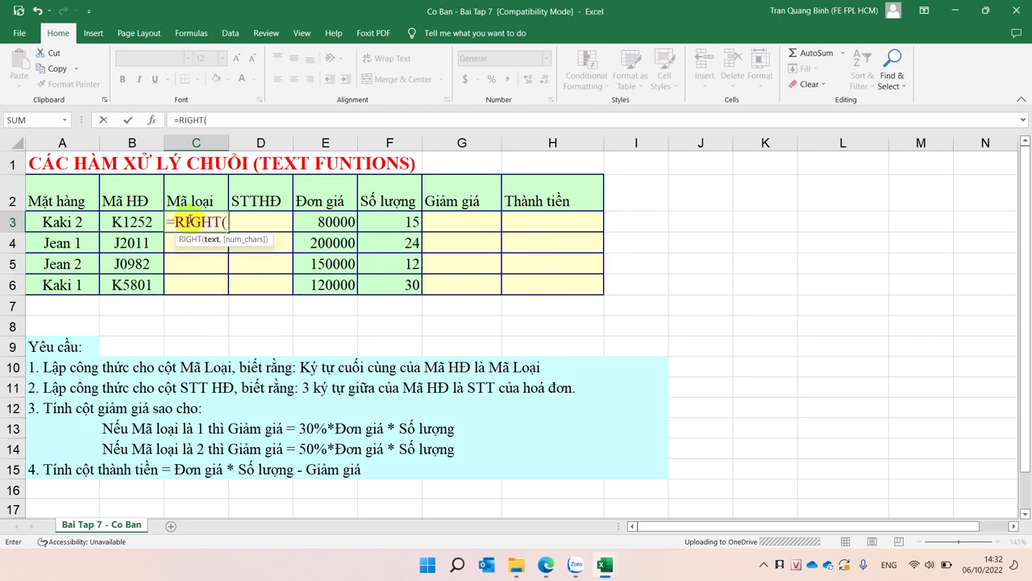
left_click(134, 220)
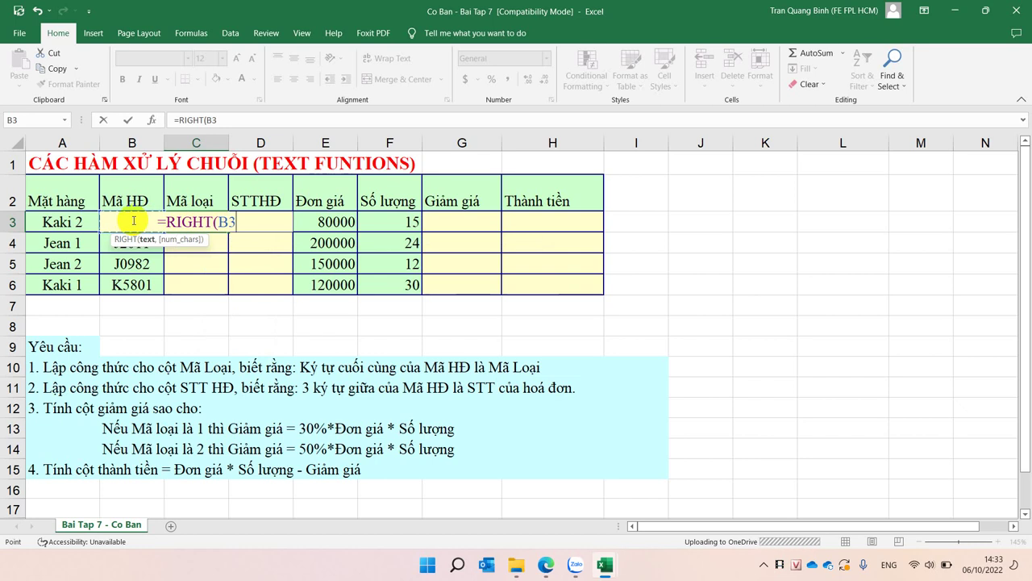
key("Return")
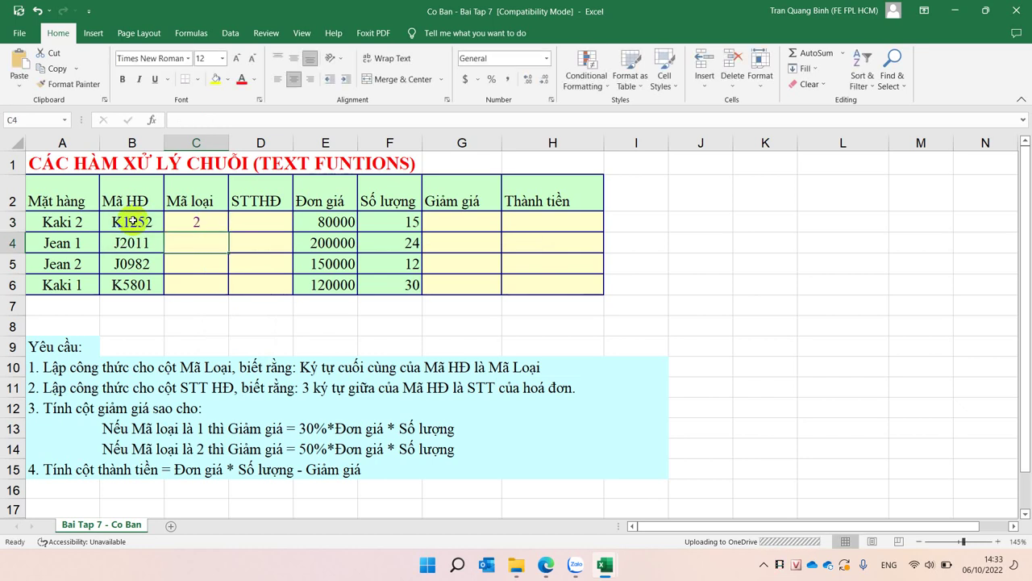
left_click(200, 221)
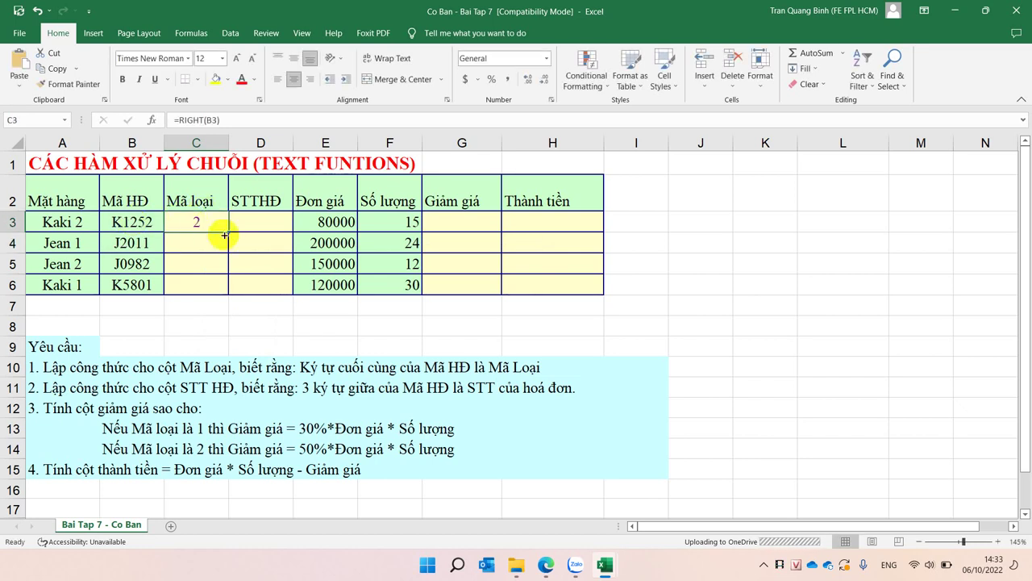
double_click(228, 231)
left_click(262, 219)
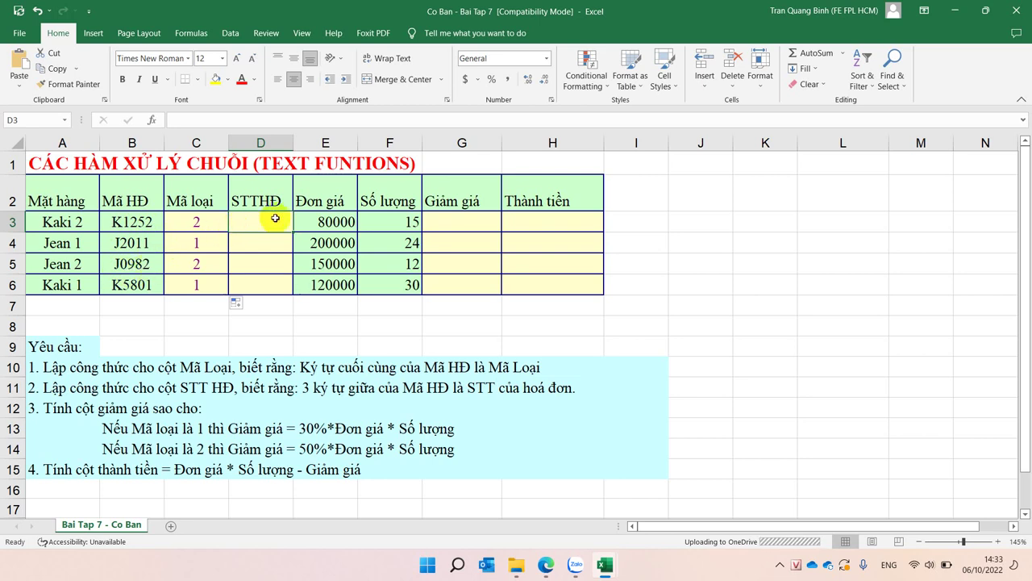
Step: Enter =MID(B3,2,3) in D3 and fill down to D6, showing 125, 201, 098, 580
type("=")
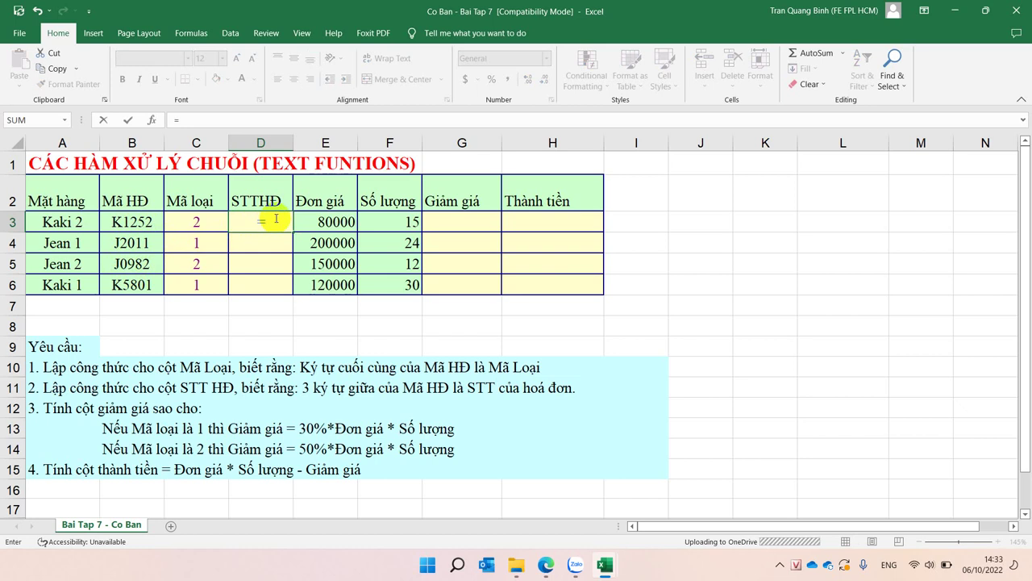
type("mid")
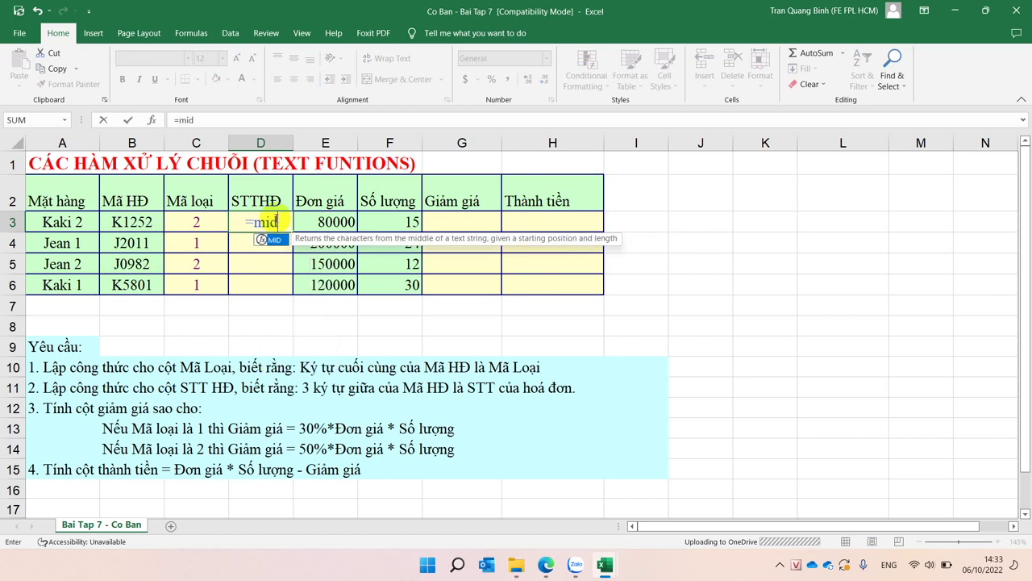
key("Tab")
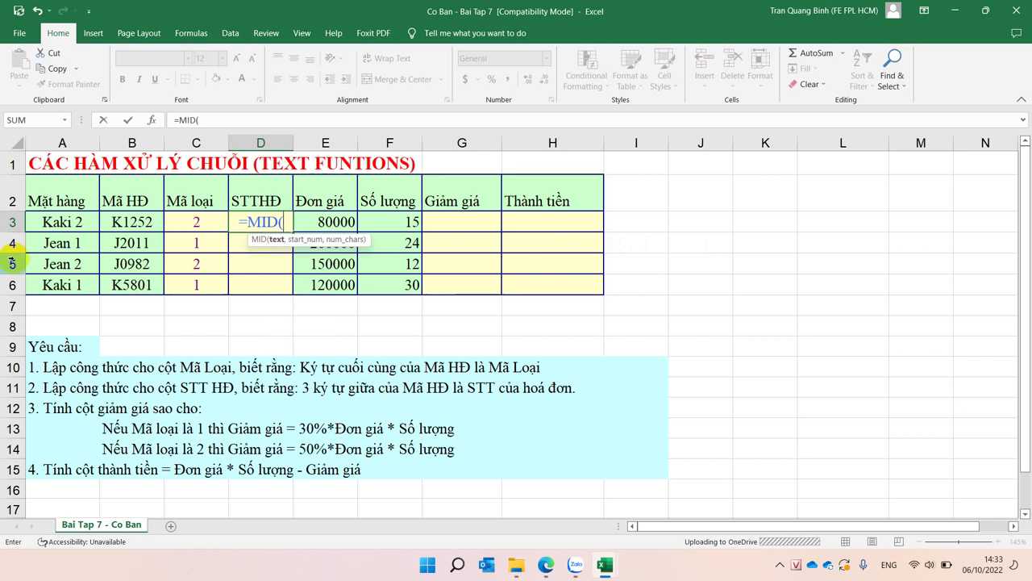
left_click(139, 221)
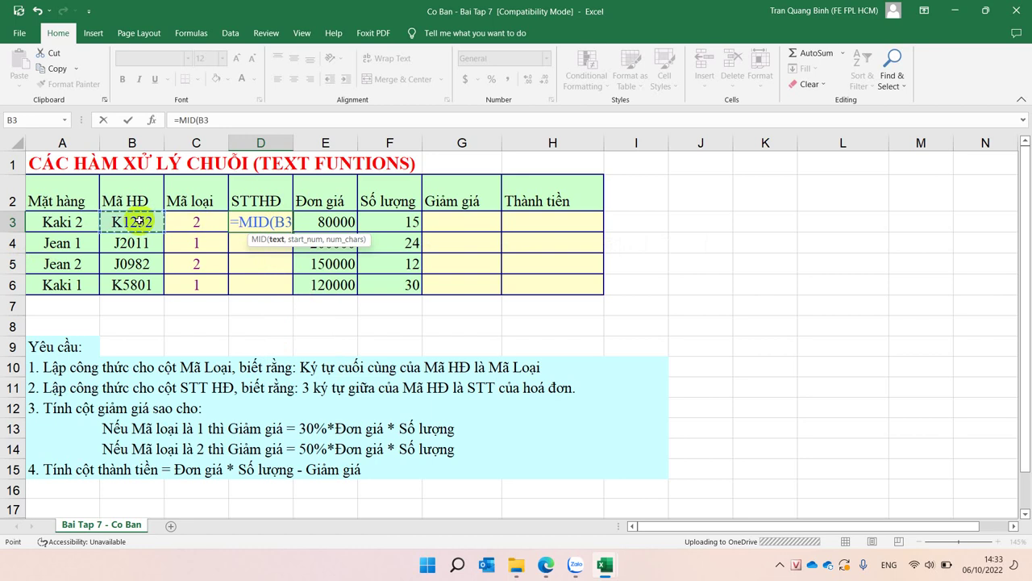
type("2")
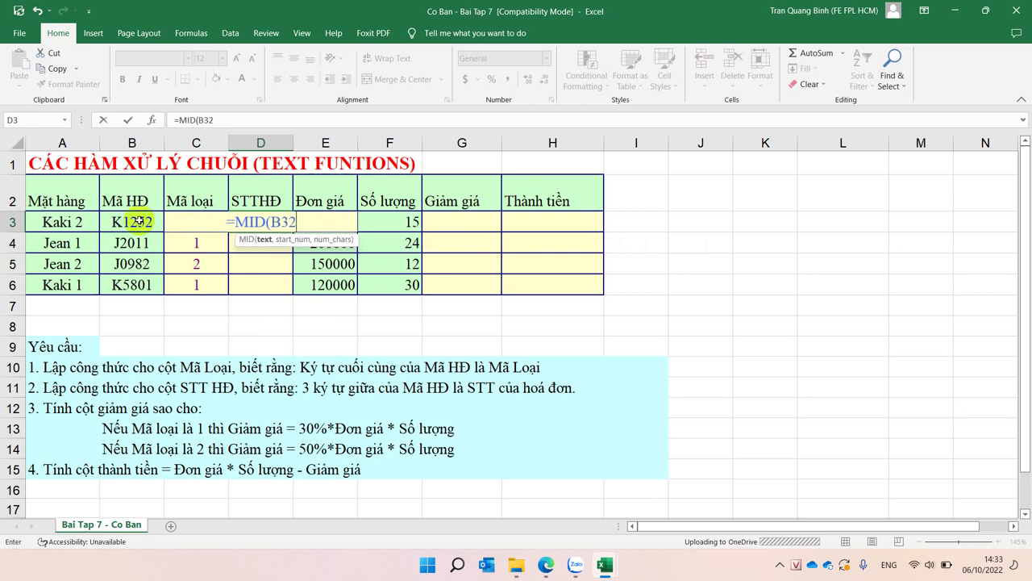
type(",")
type("5")
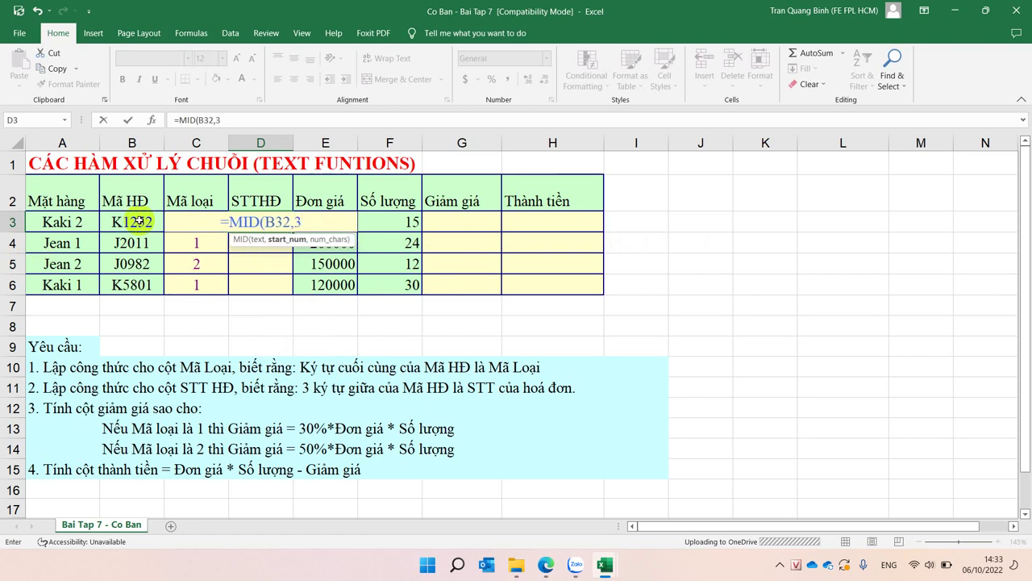
key("BackSpace")
key("BackSpace")
key("BackSpace")
type(",")
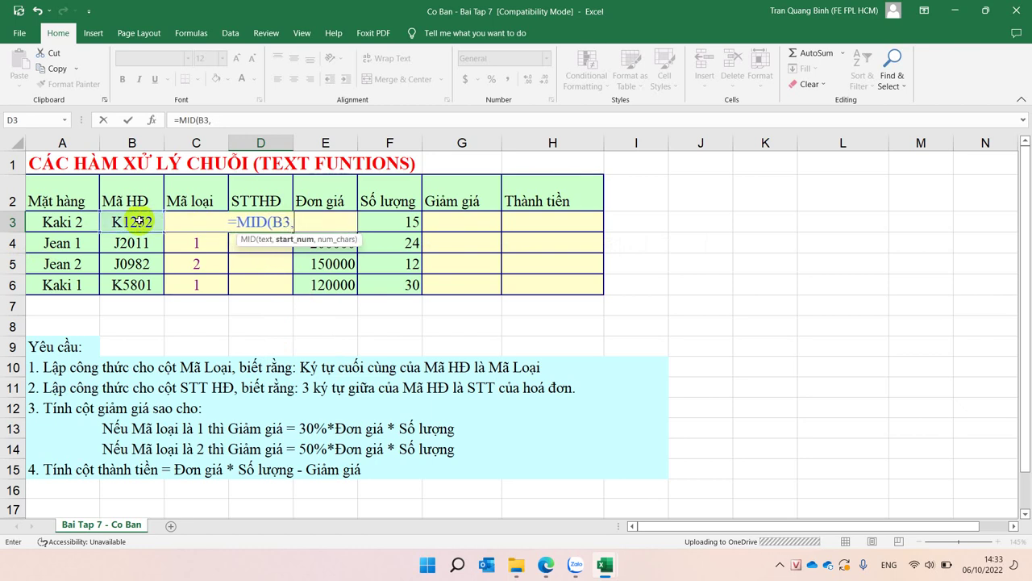
type("2,3)")
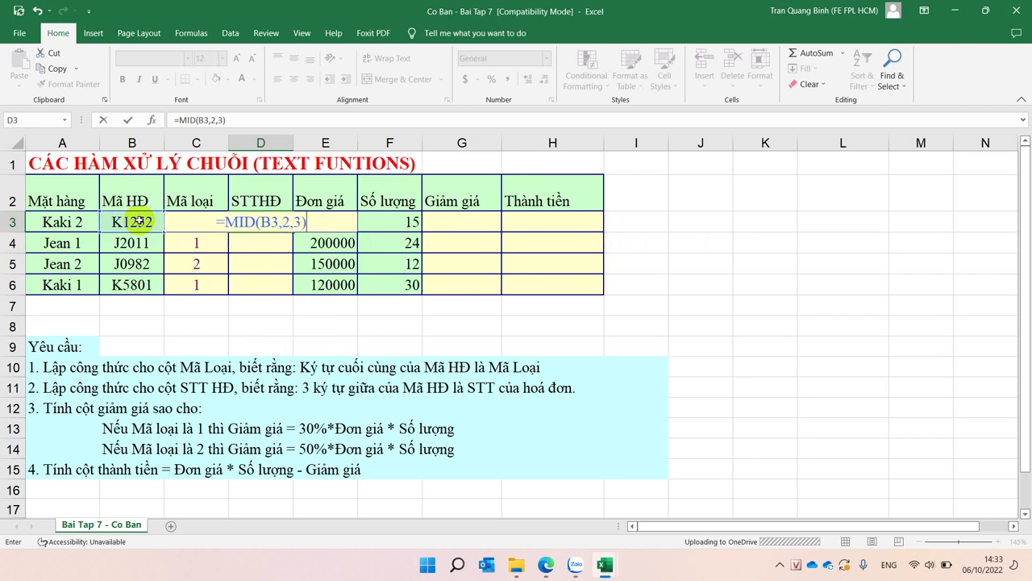
key("Return")
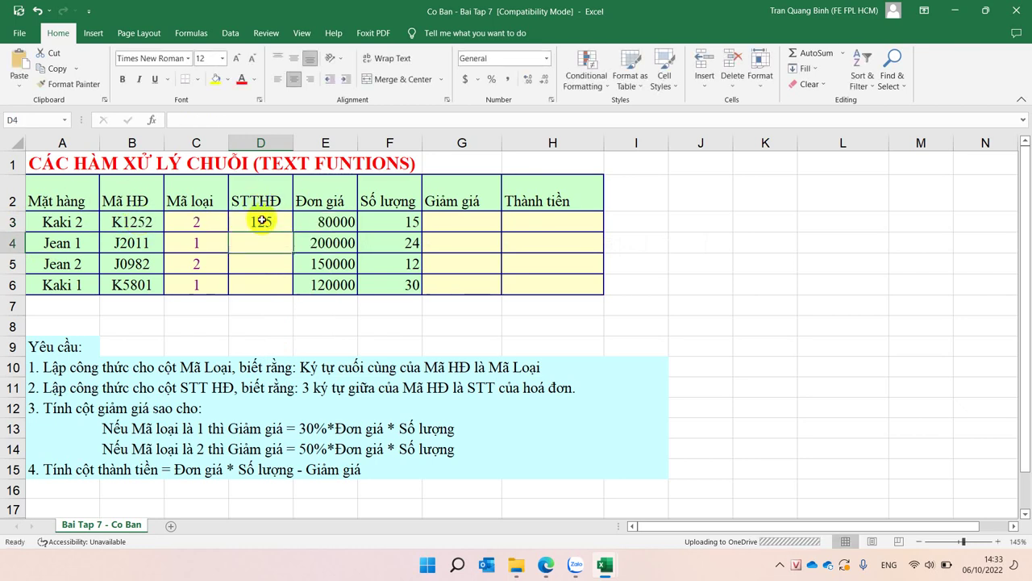
left_click(262, 222)
double_click(293, 232)
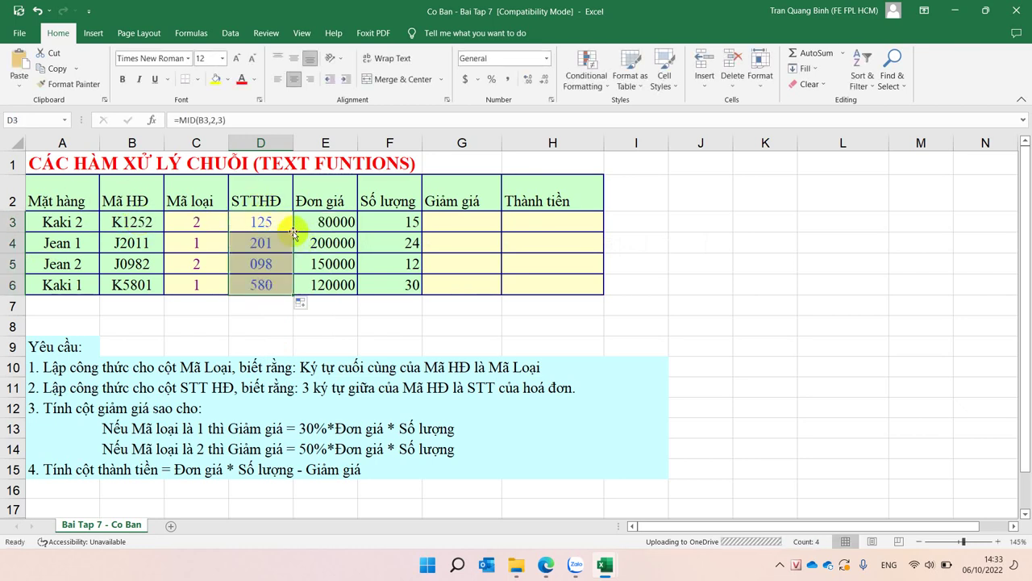
left_click(477, 232)
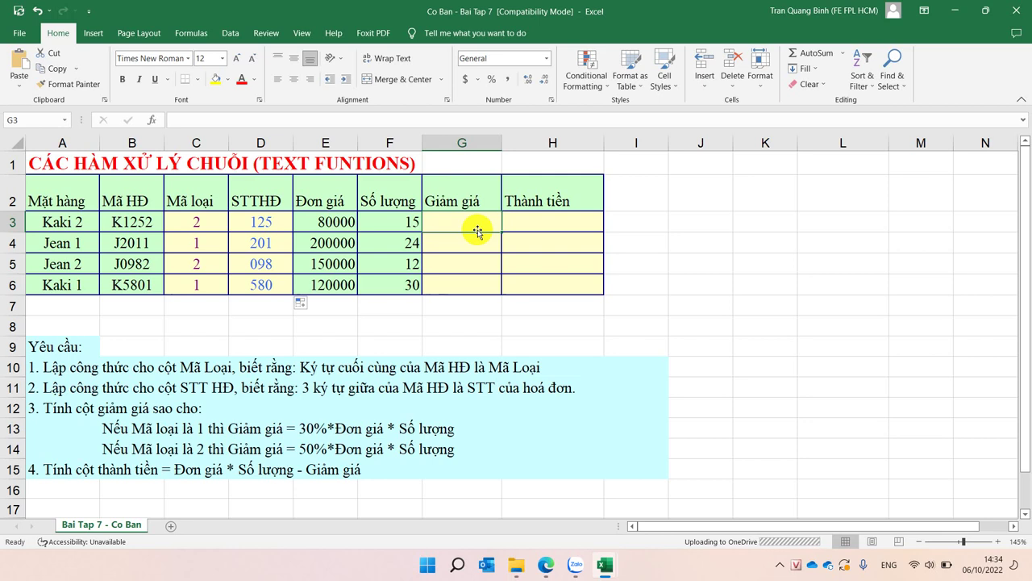
Step: Enter =IF(C3=1,30%,50%) in G3 and fill it down through G6
type("=i")
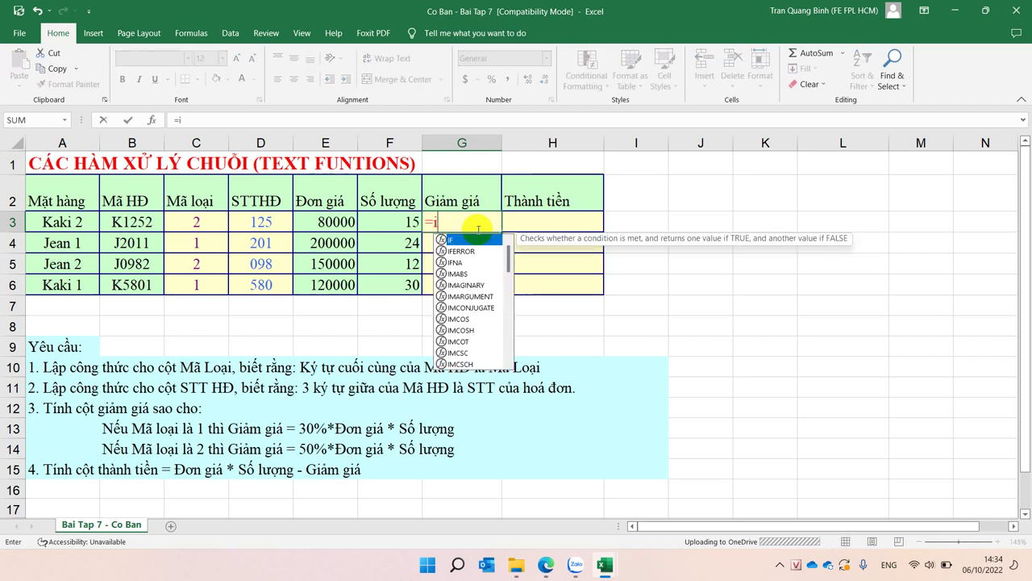
type("f*")
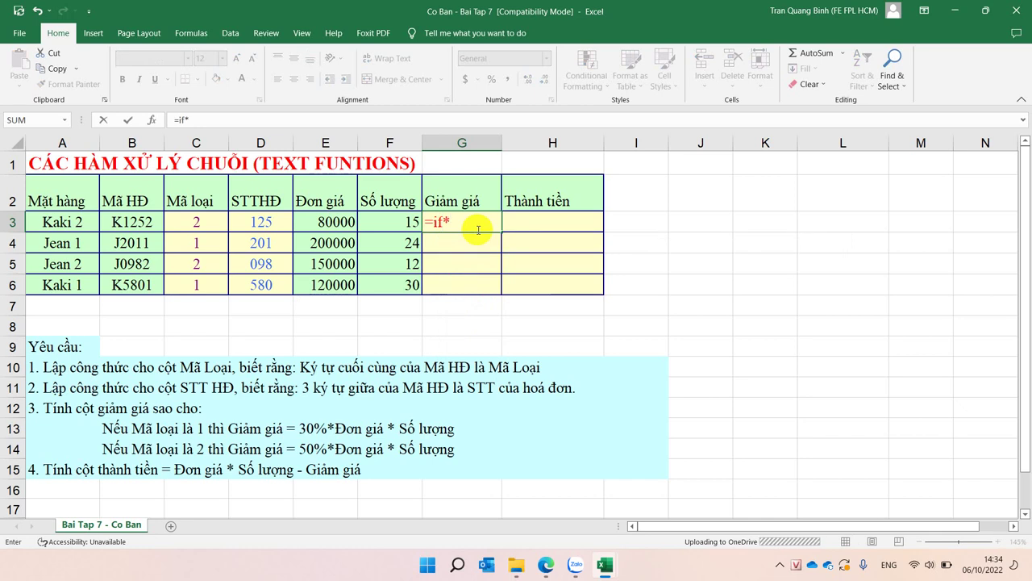
key("BackSpace")
type("(")
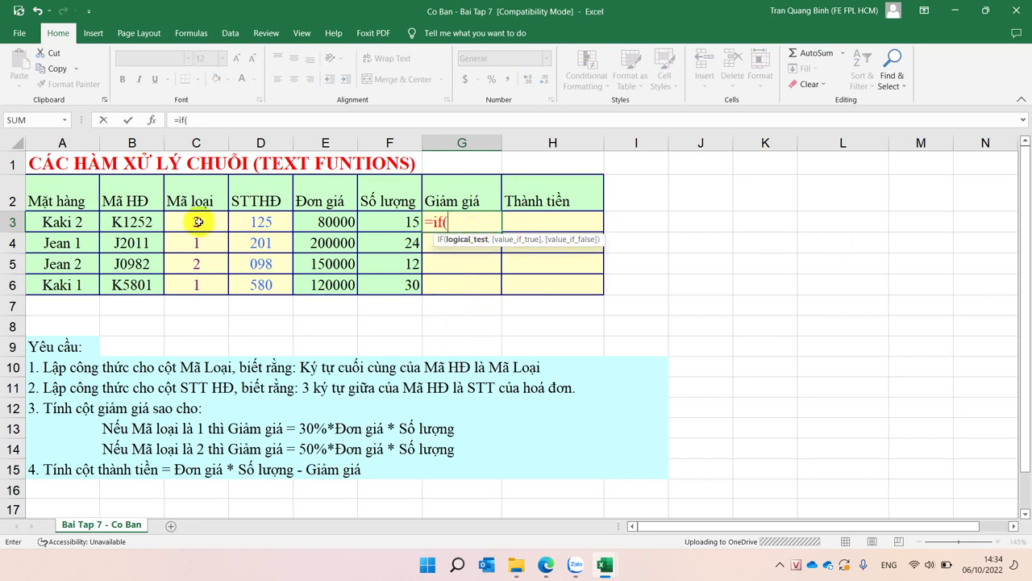
left_click(198, 222)
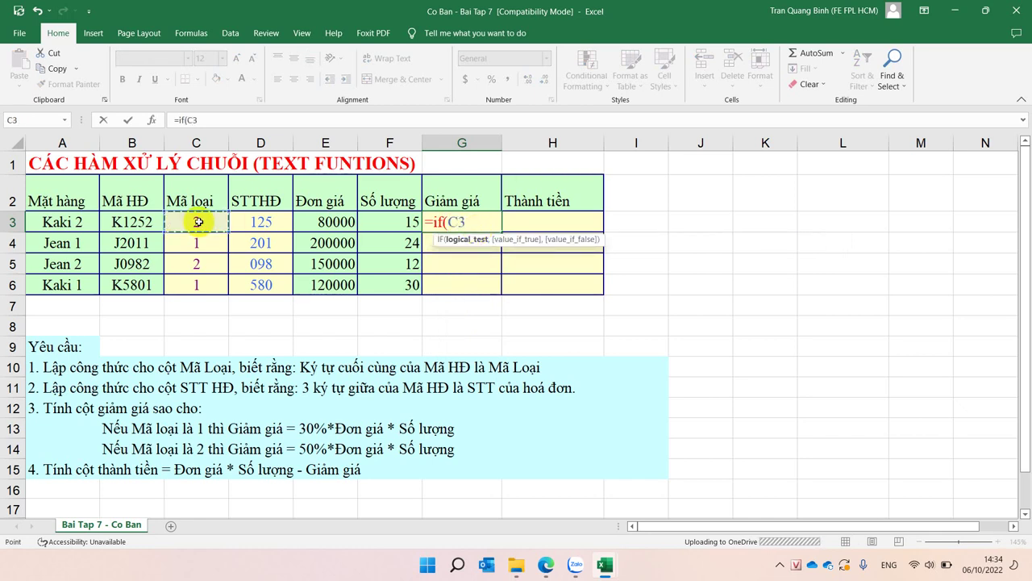
type("=")
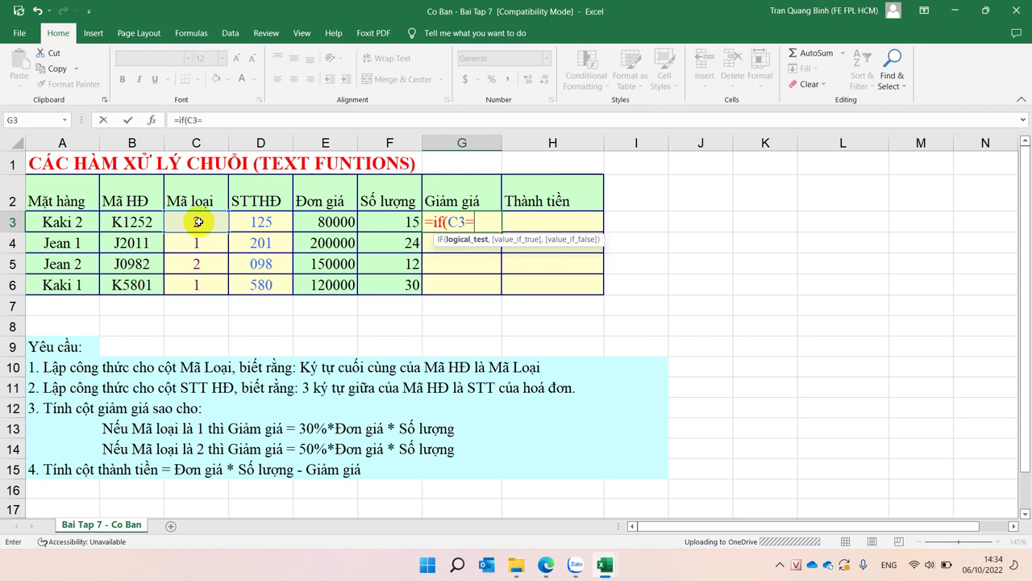
type("1,")
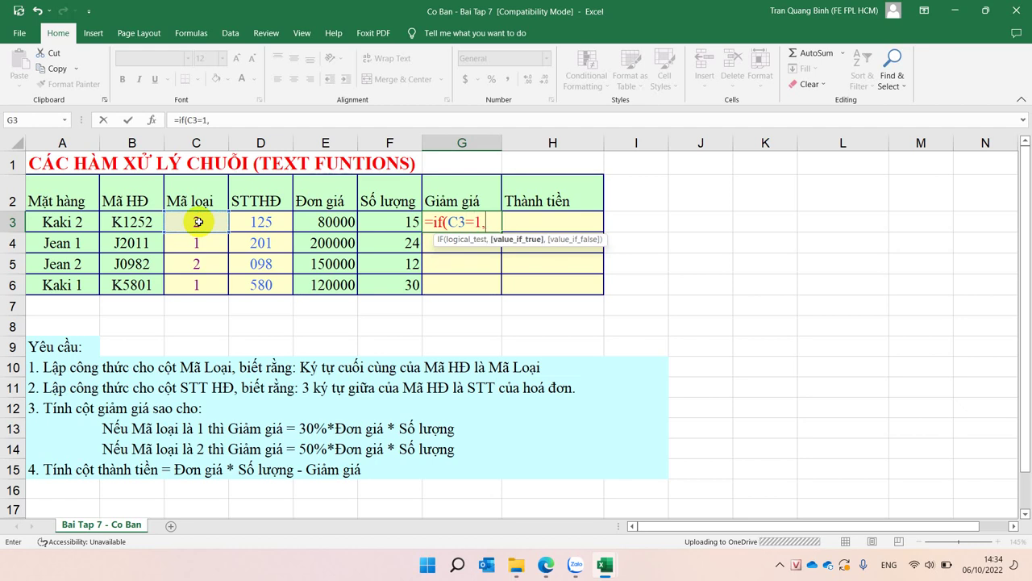
type("30%")
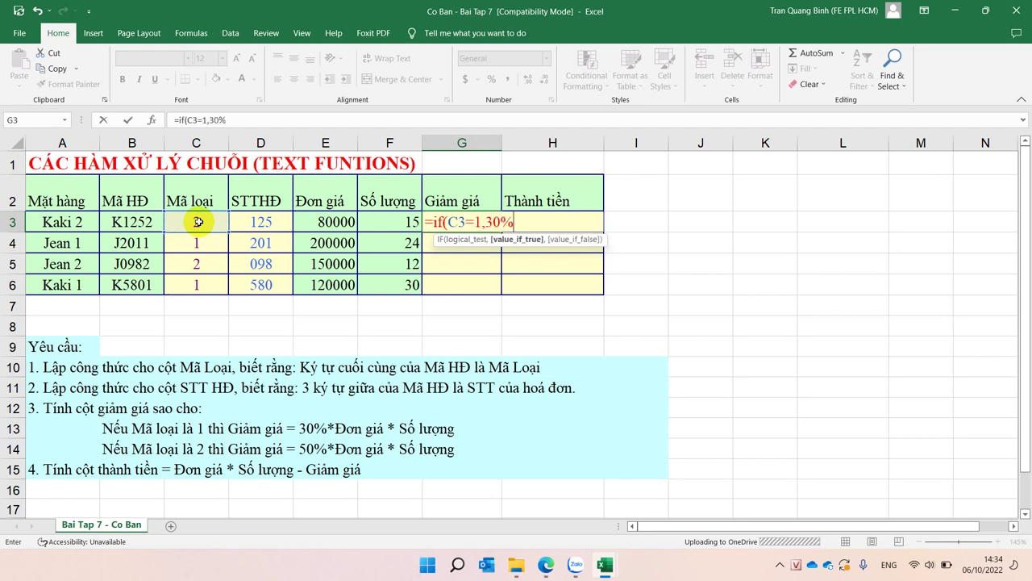
type(",50")
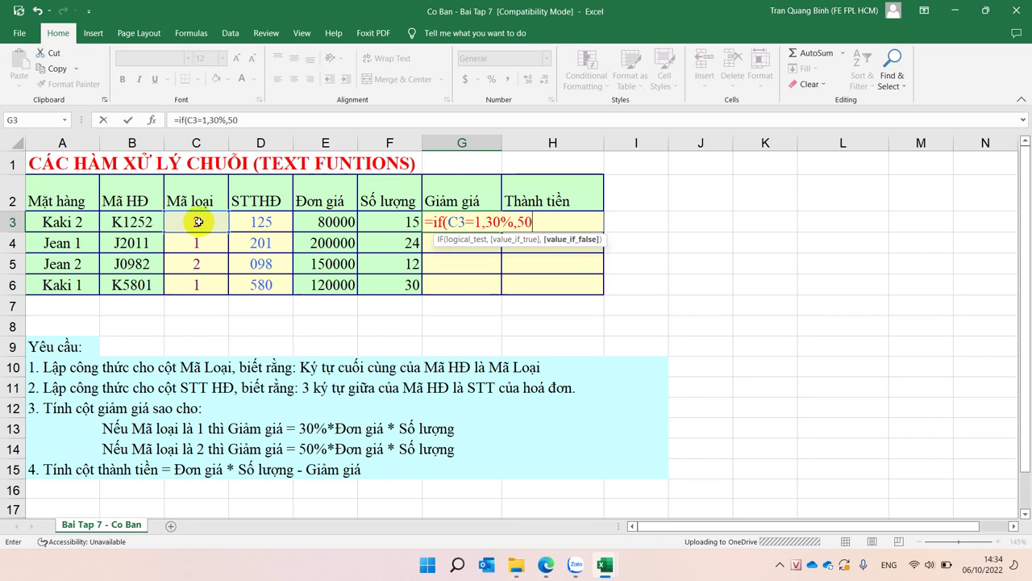
type("%)")
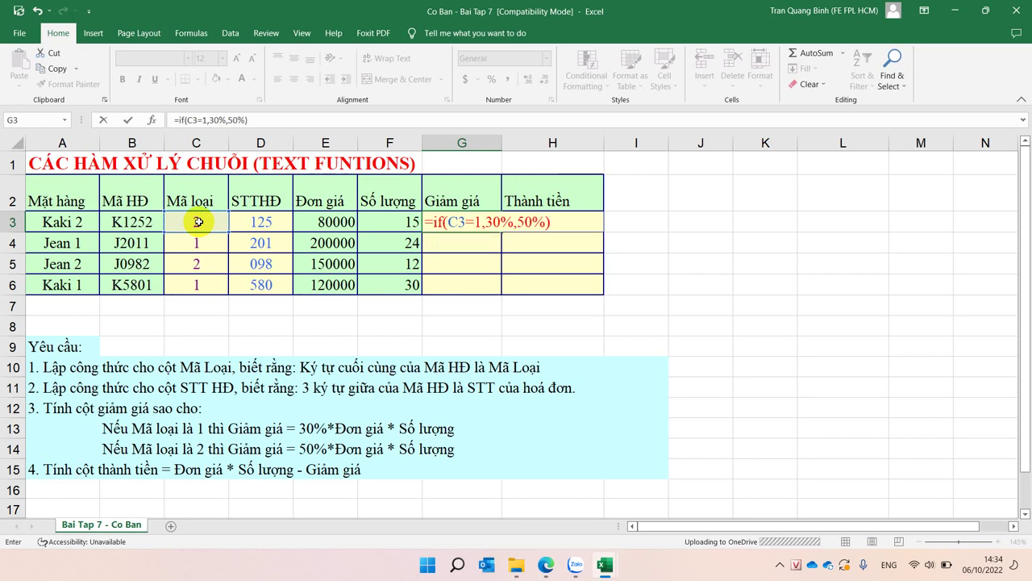
key("Return")
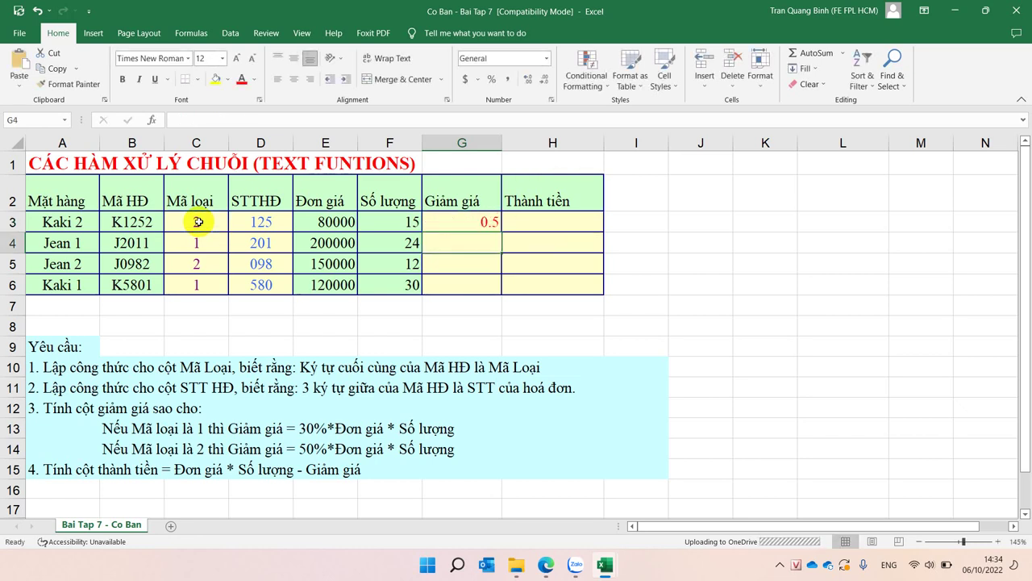
left_click(487, 223)
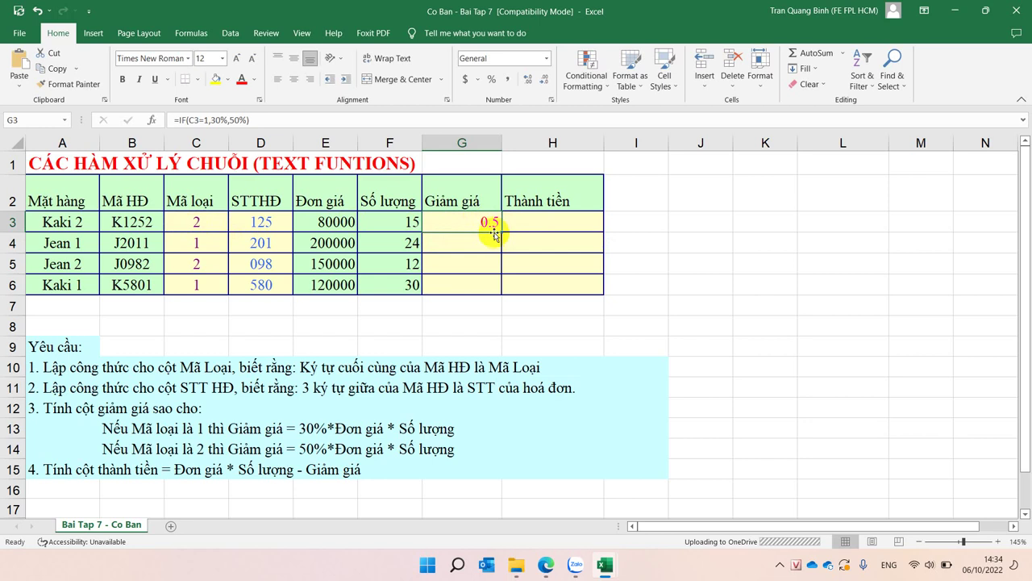
double_click(501, 233)
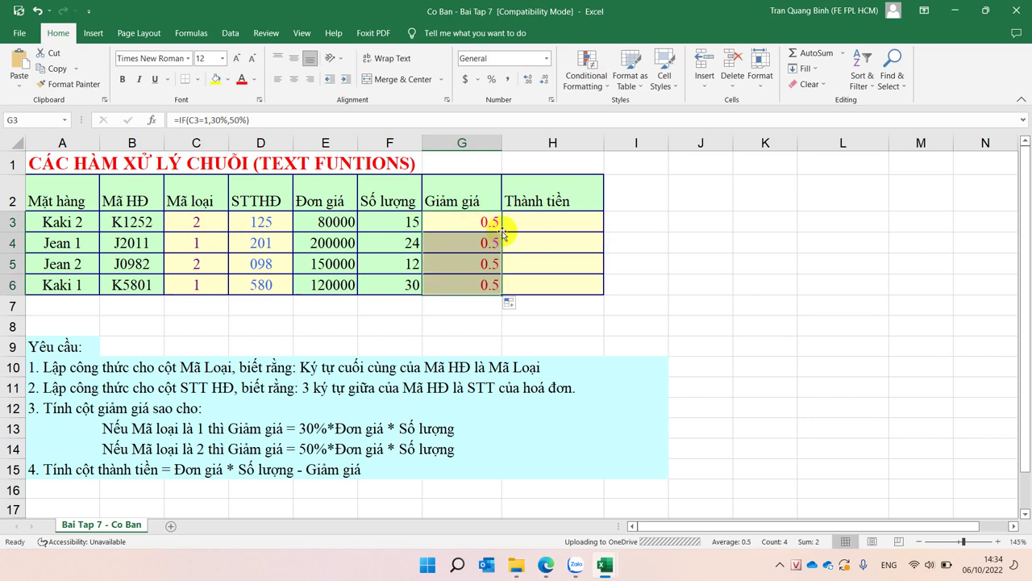
left_click(462, 222)
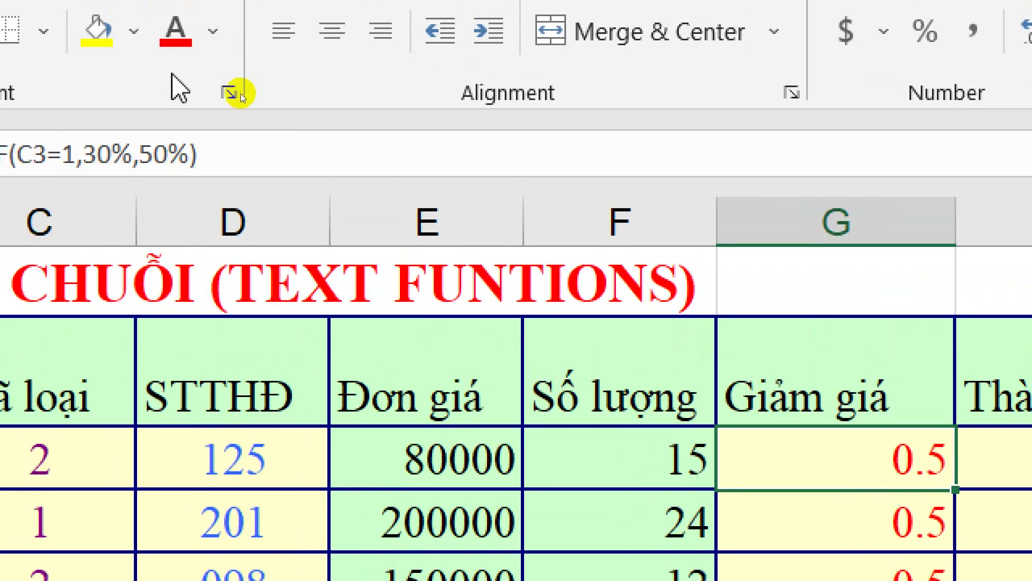
Step: Review G3's IF formula arguments and the RIGHT formula behind Mã loại in C3
left_click(208, 119)
left_click(211, 153)
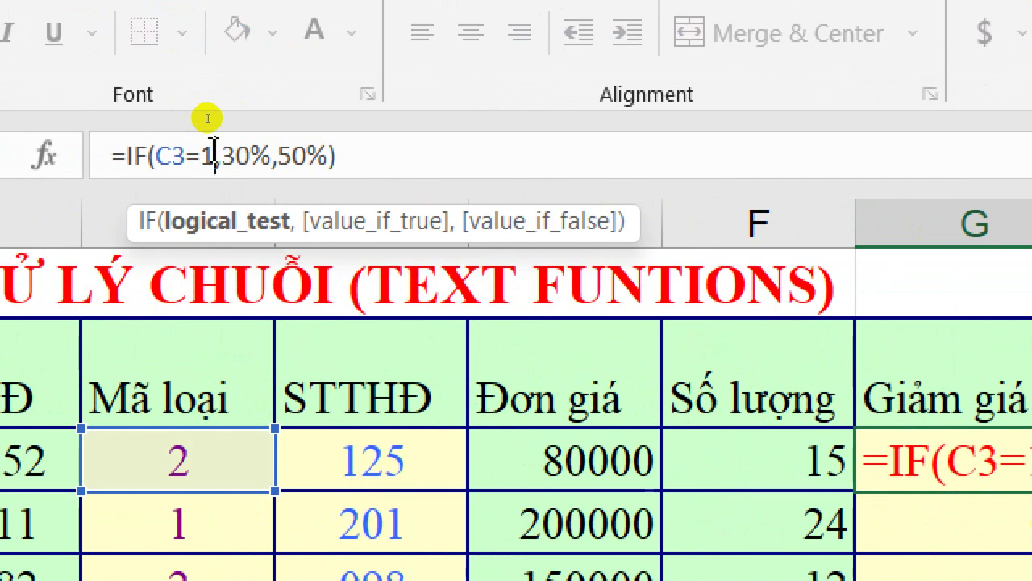
left_click(274, 152)
left_click(315, 152)
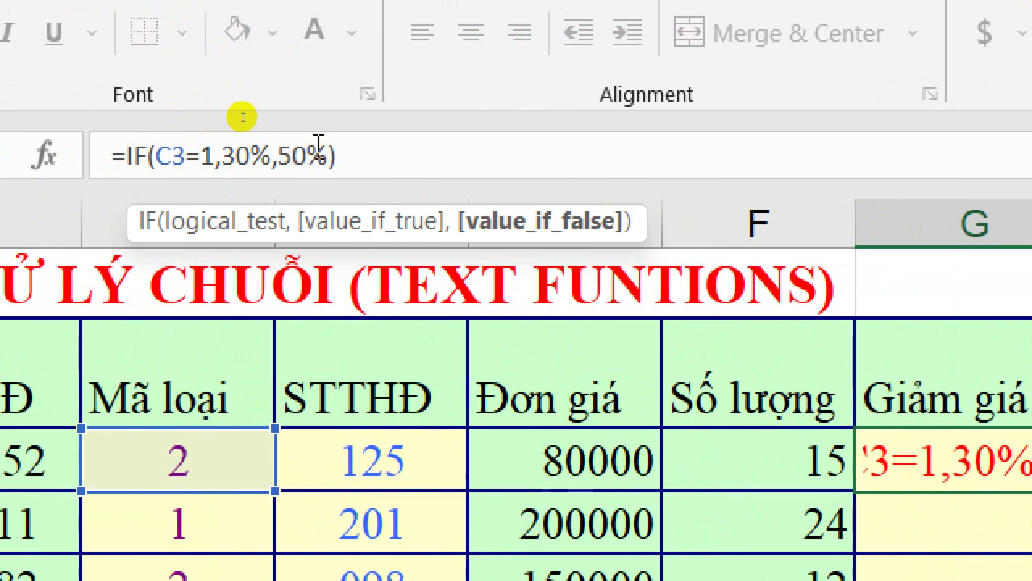
key("Return")
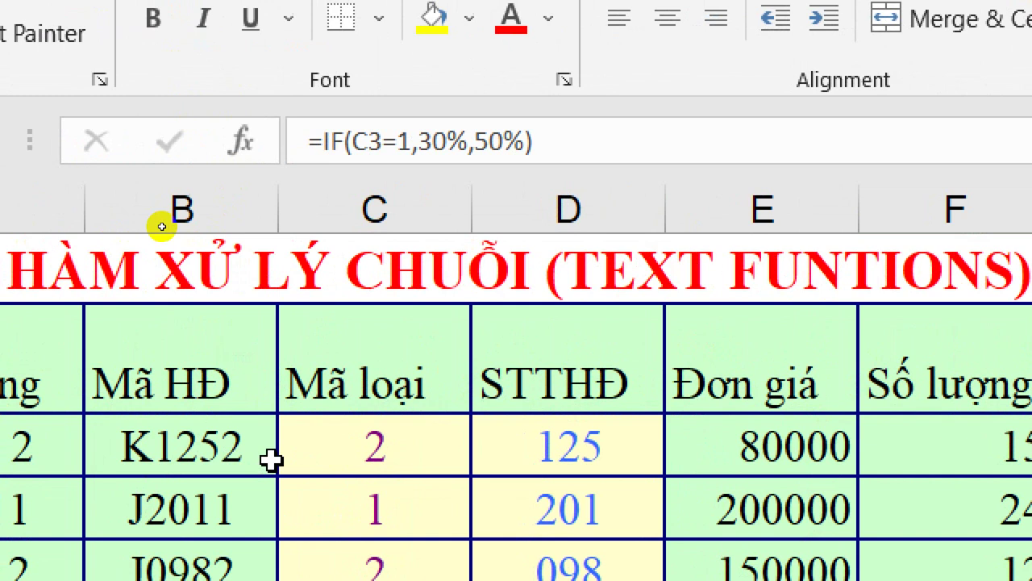
left_click(381, 446)
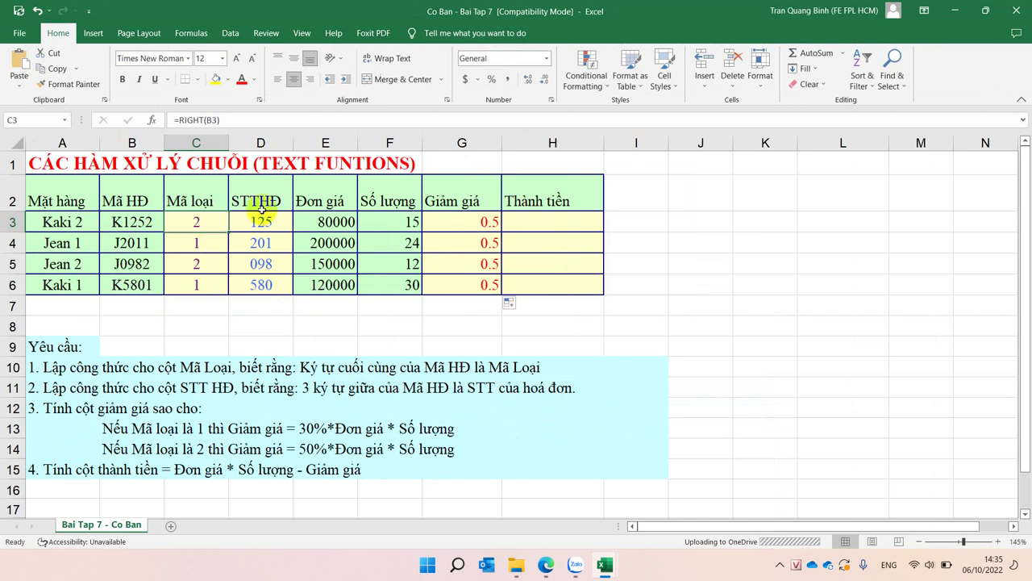
left_click(441, 222)
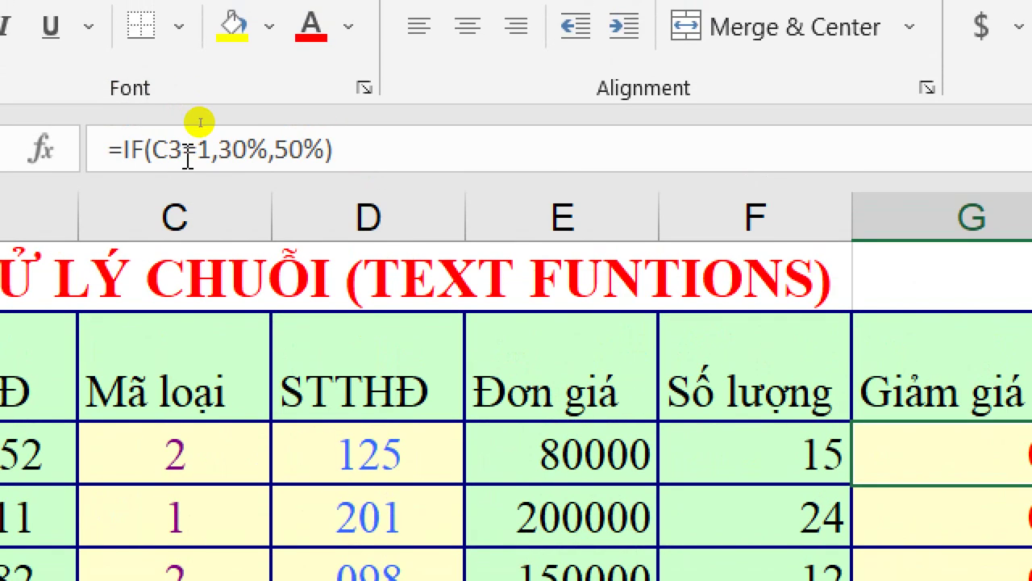
Step: Edit G3 to =IF(C3="1",30%,50%) so it compares against the text "1"
double_click(183, 152)
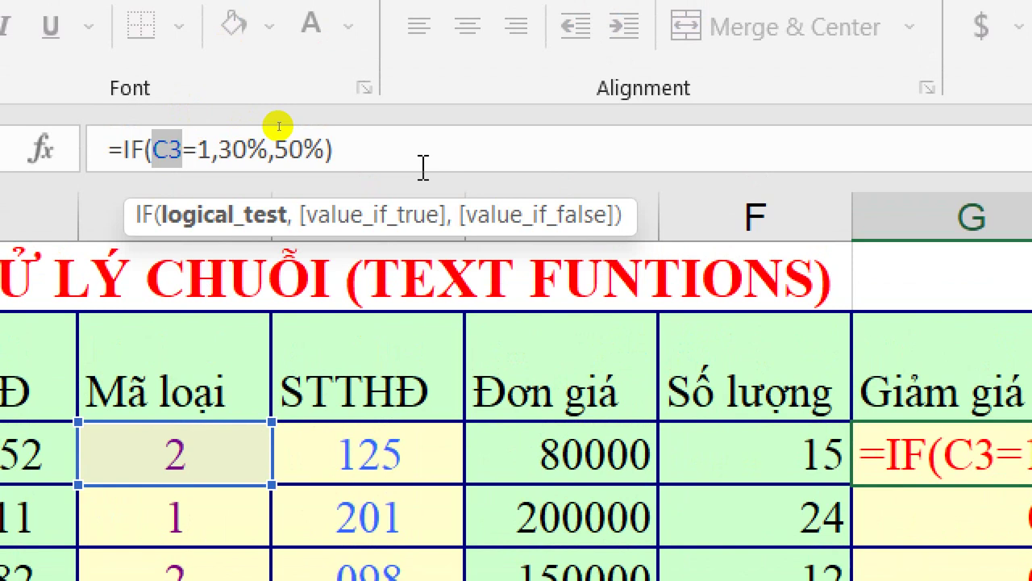
left_click(204, 148)
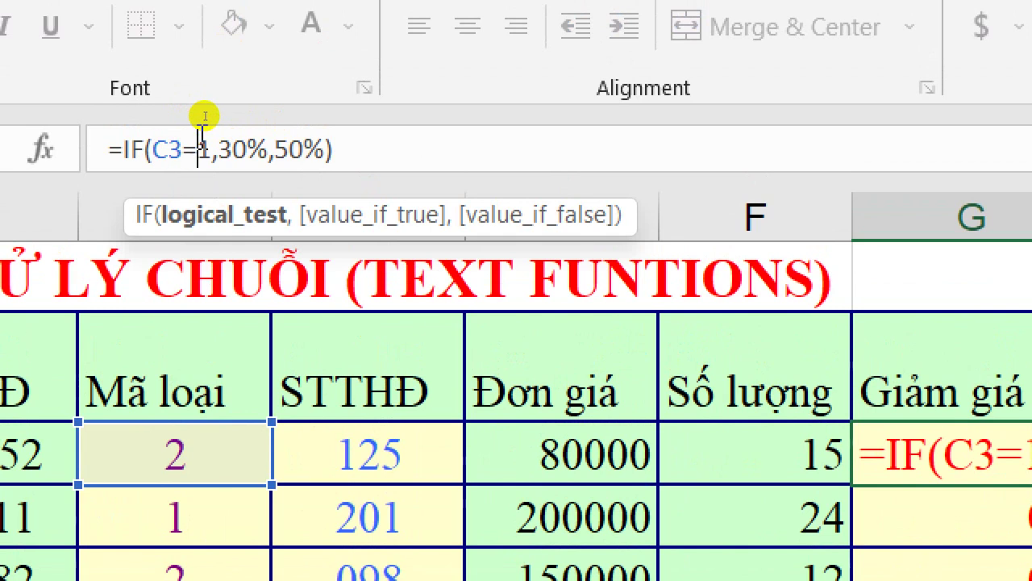
type("\"")
key("Right")
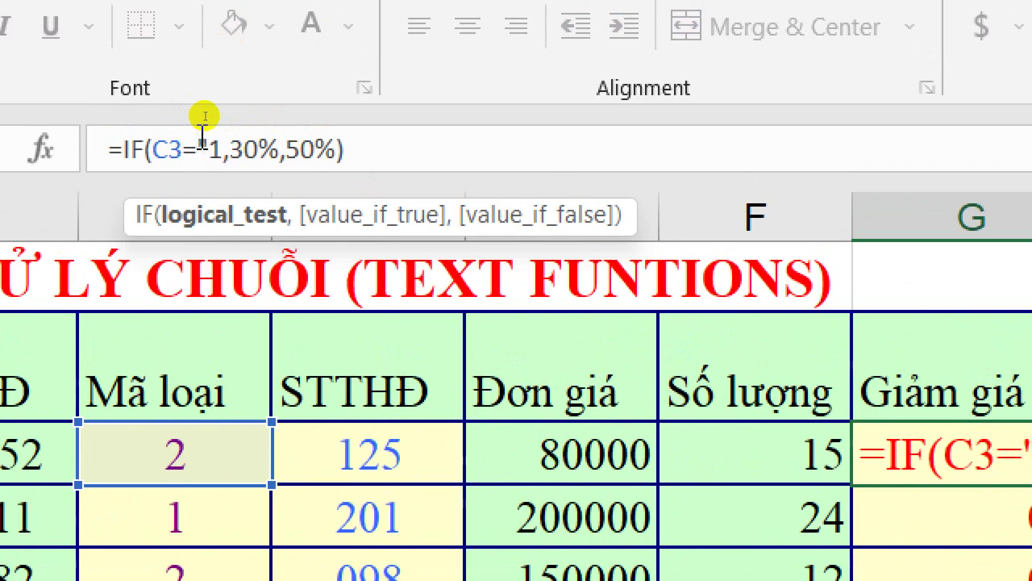
type("\"")
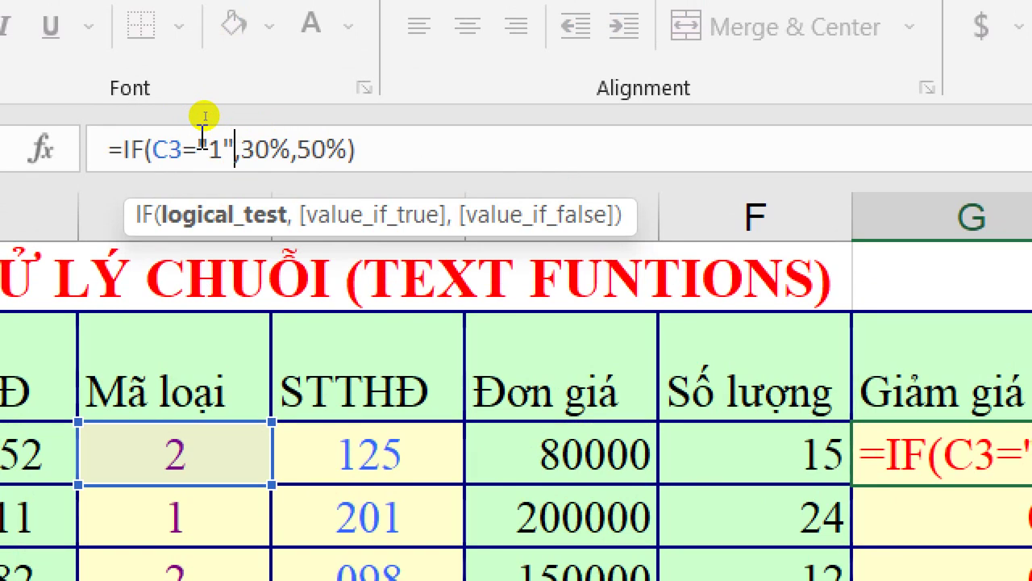
key("Return")
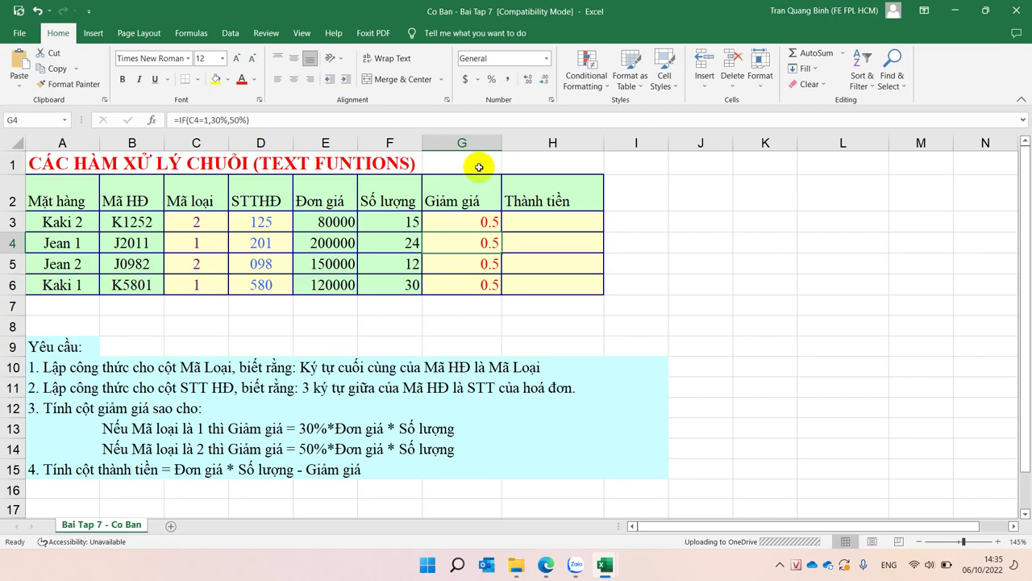
Step: Fill the corrected IF formula down to G6, checking G4 and G6 show 0.3 and 0.3
left_click(477, 222)
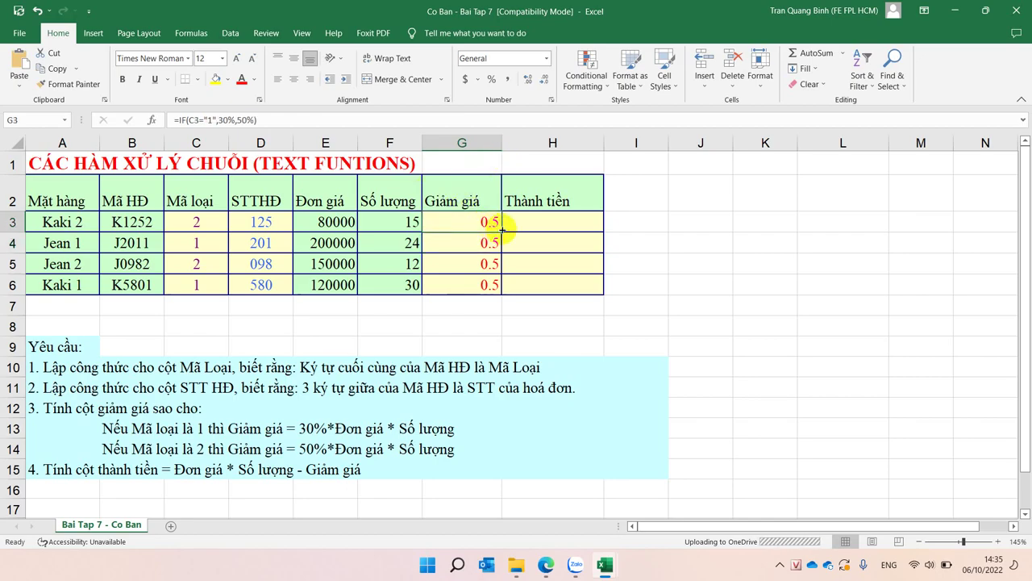
double_click(501, 231)
left_click(466, 242)
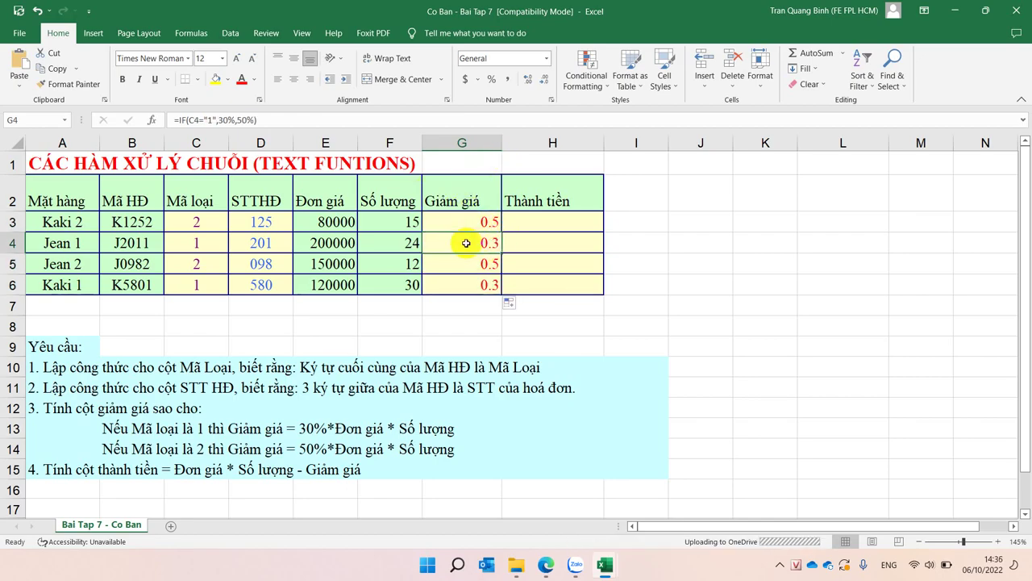
left_click(464, 286)
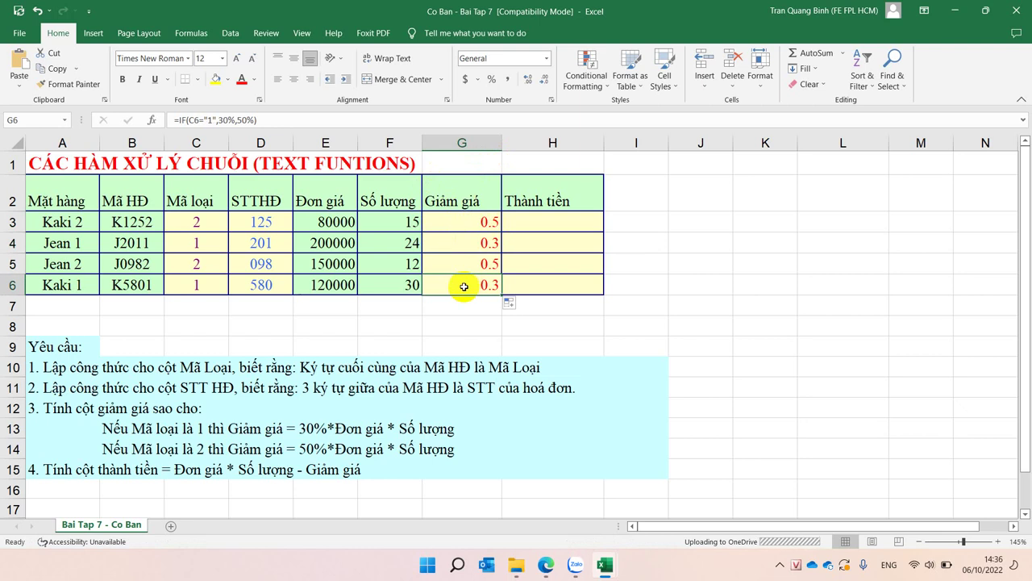
left_click(460, 241)
left_click(456, 285)
left_click(461, 241)
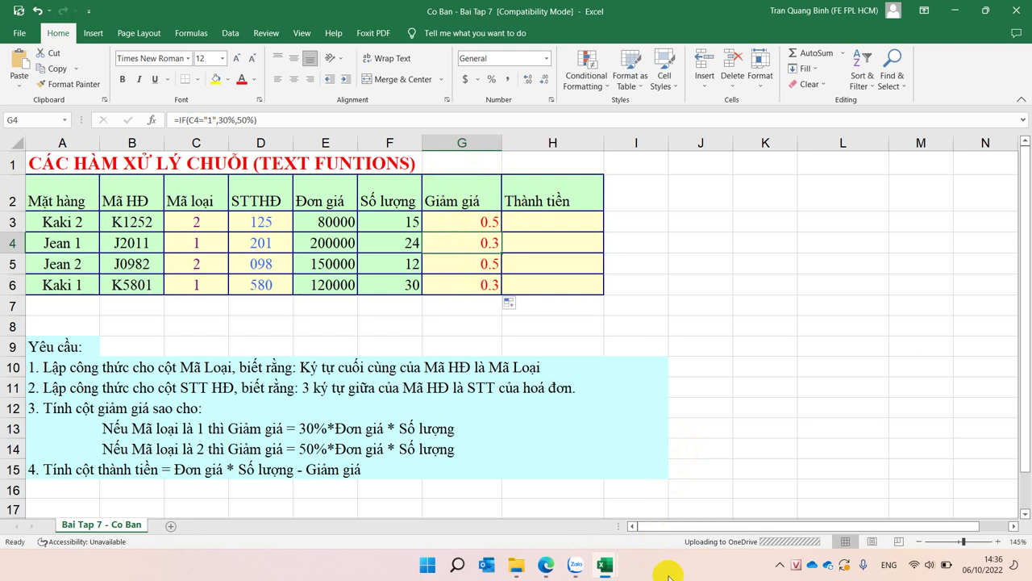
Step: Inspect and recommit the =MID(B3,2,3) formula in D3
left_click(779, 566)
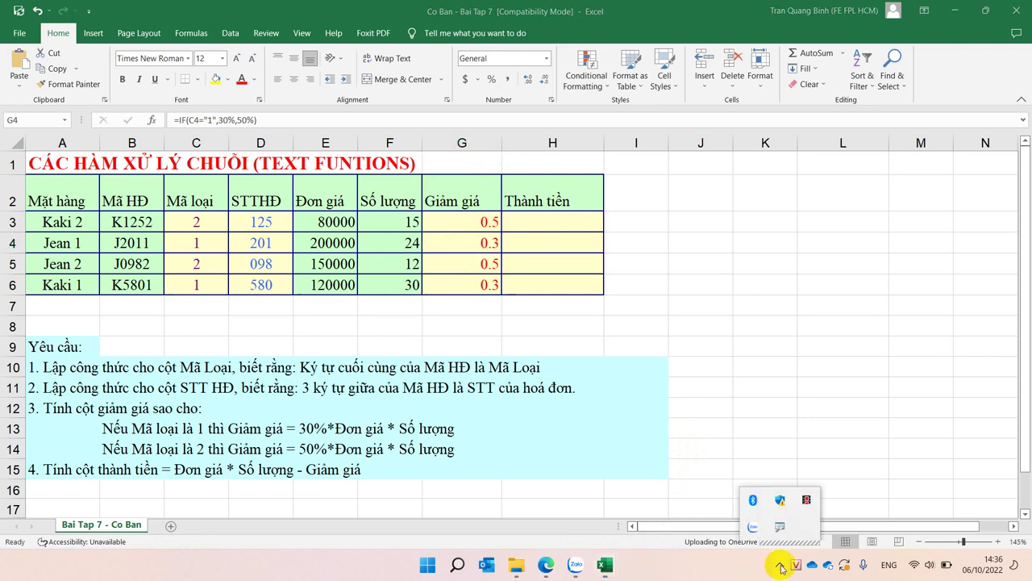
left_click(244, 218)
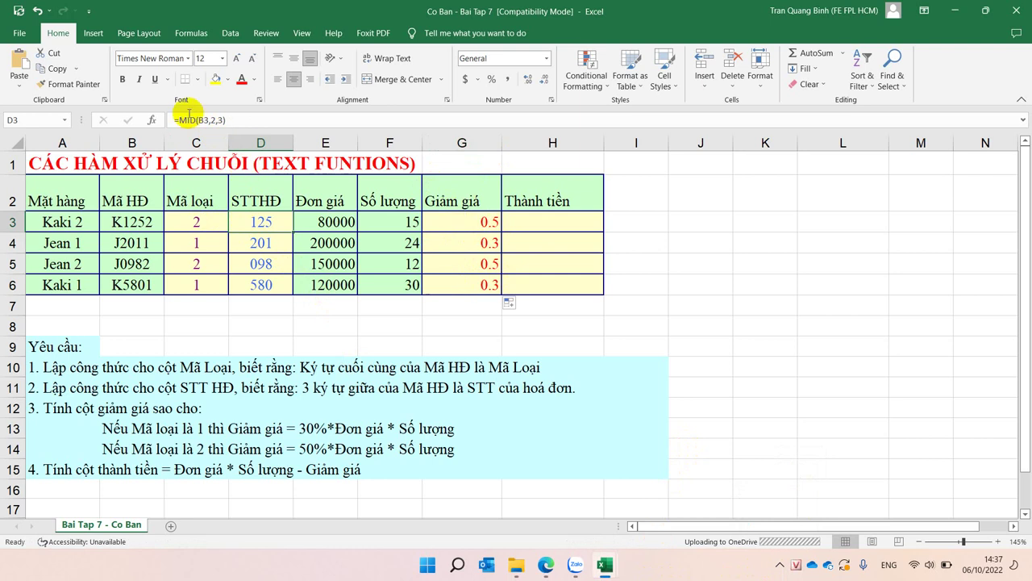
left_click(277, 120)
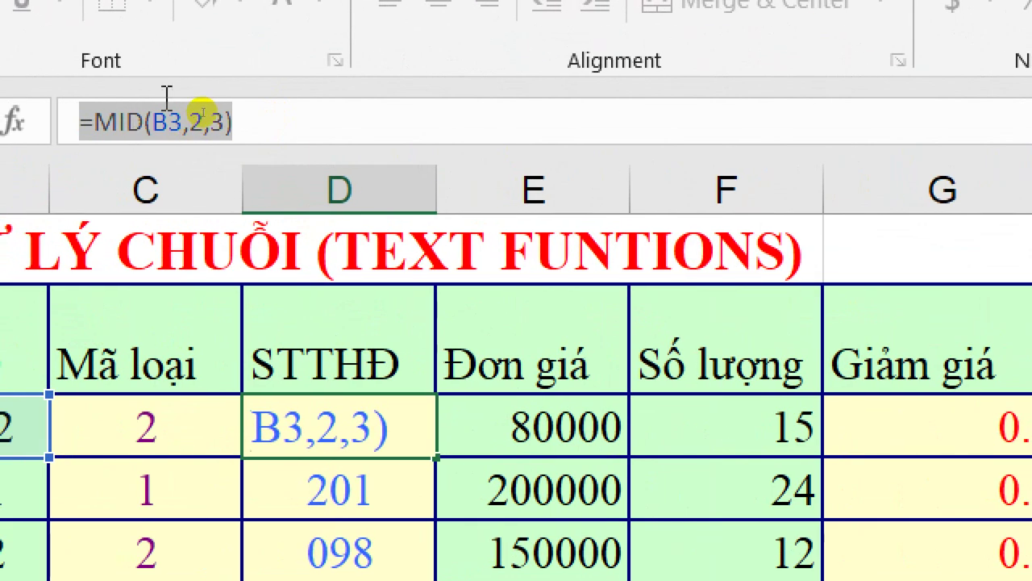
left_click(191, 123)
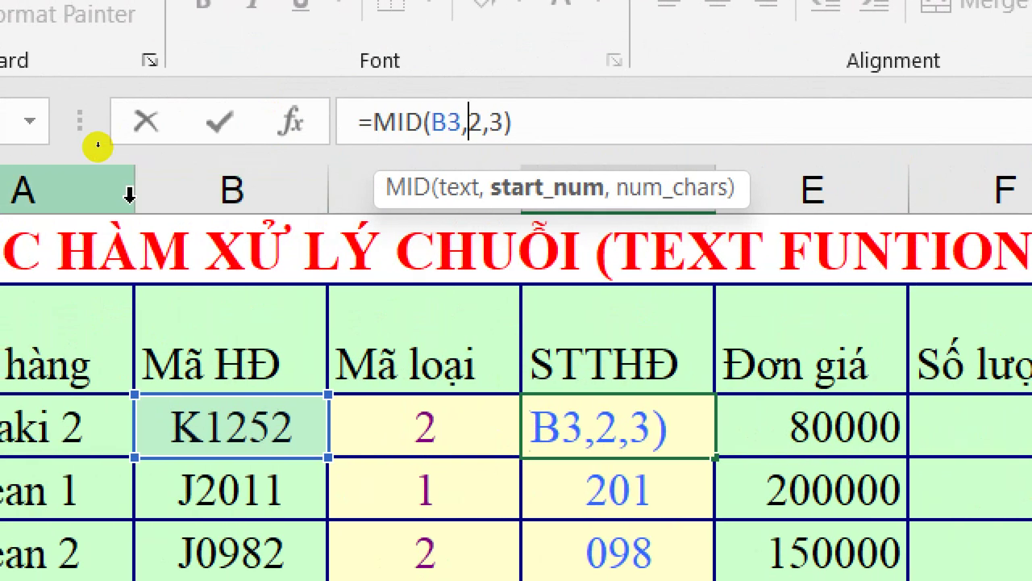
key("ctrl+Return")
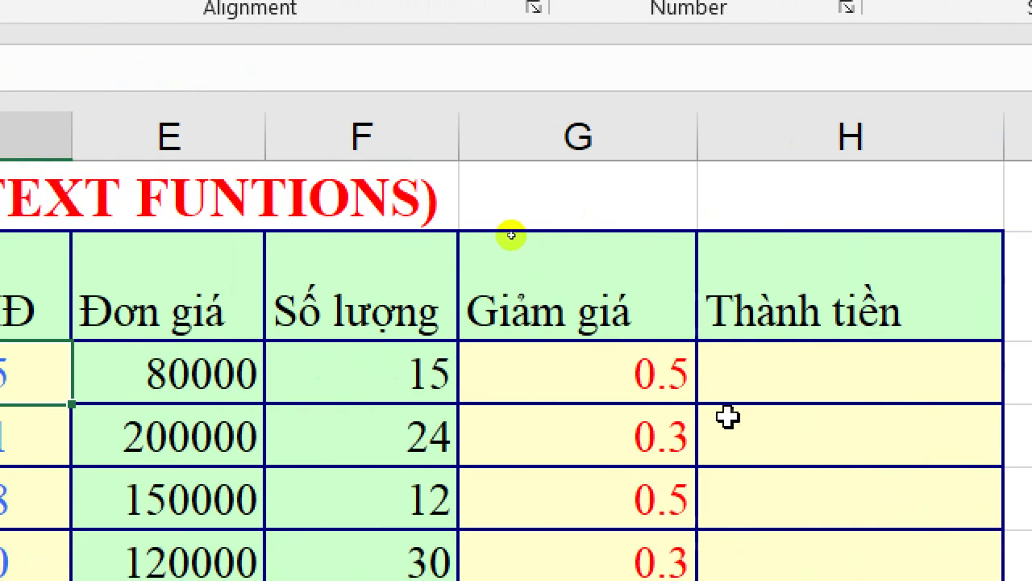
left_click(665, 371)
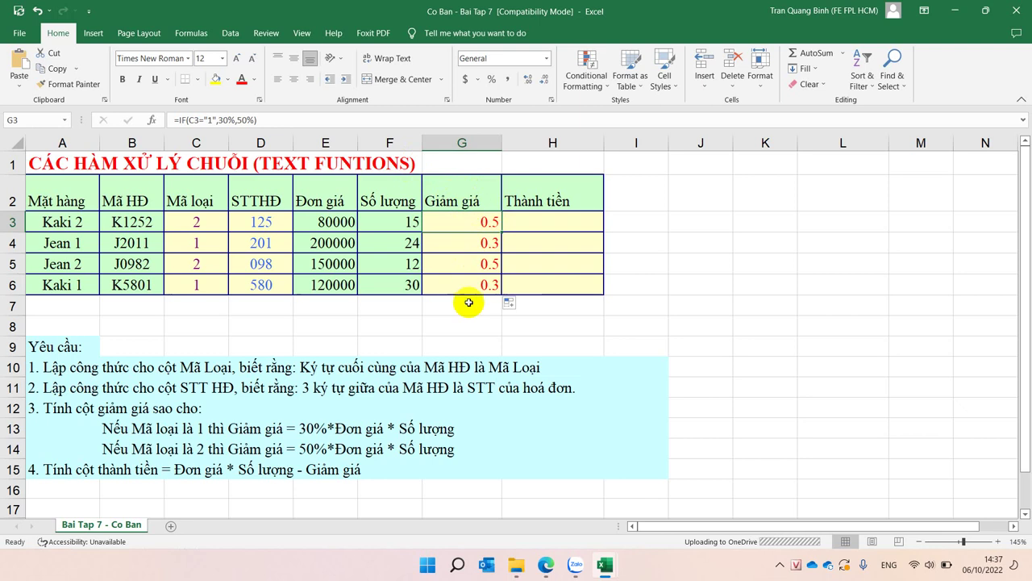
Step: Extend G3 to =IF(C3="1",30%,50%)*E3*F3 and fill down: 600000, 1440000, 900000, 1080000
left_click(292, 120)
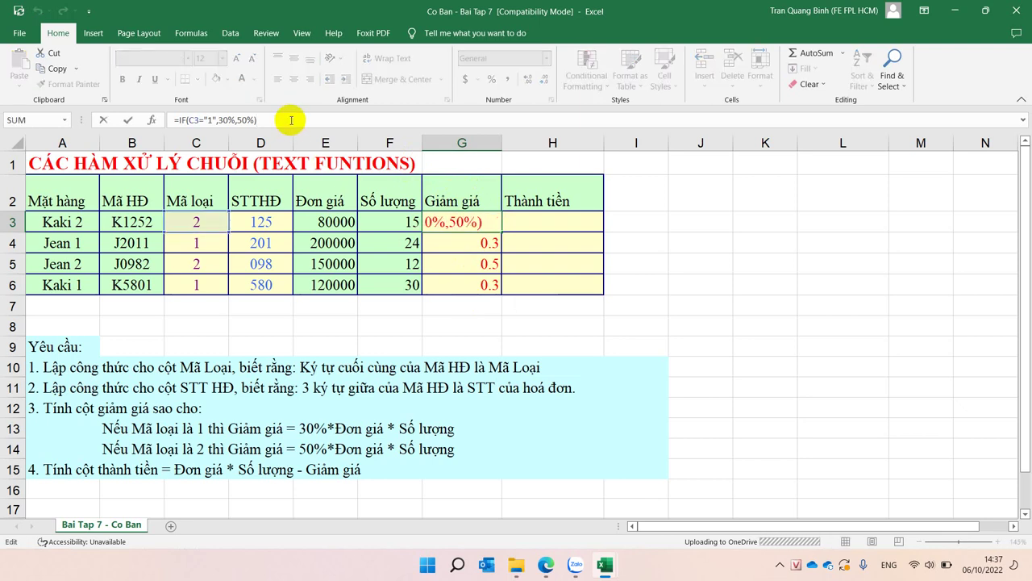
type("*")
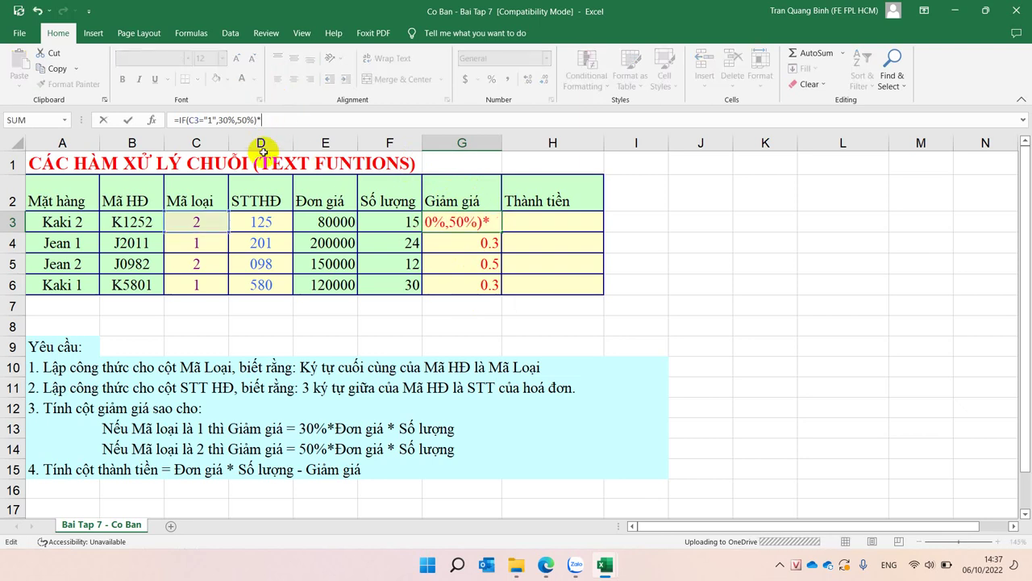
left_click(322, 223)
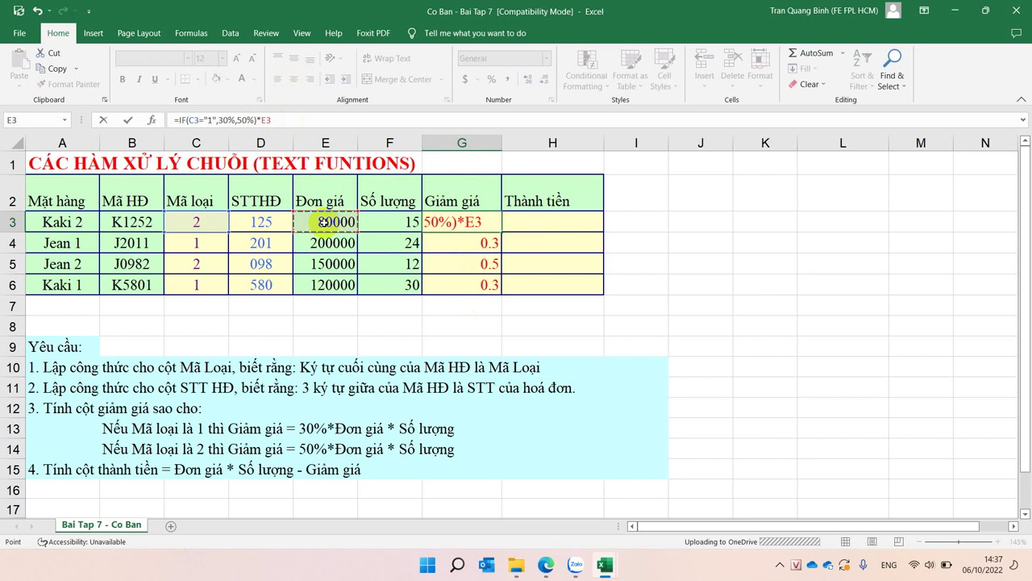
type("*")
left_click(379, 225)
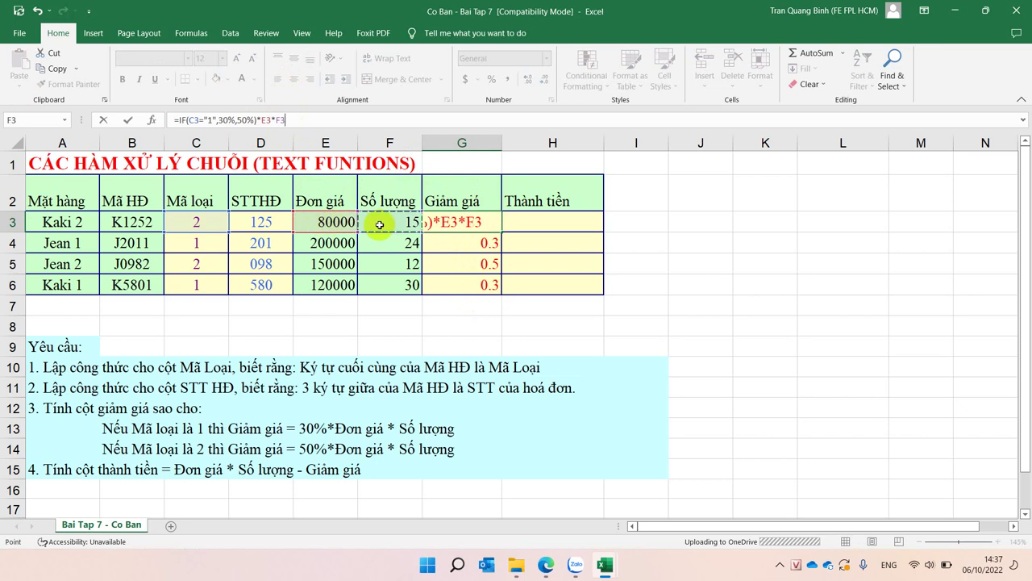
key("Return")
left_click(456, 223)
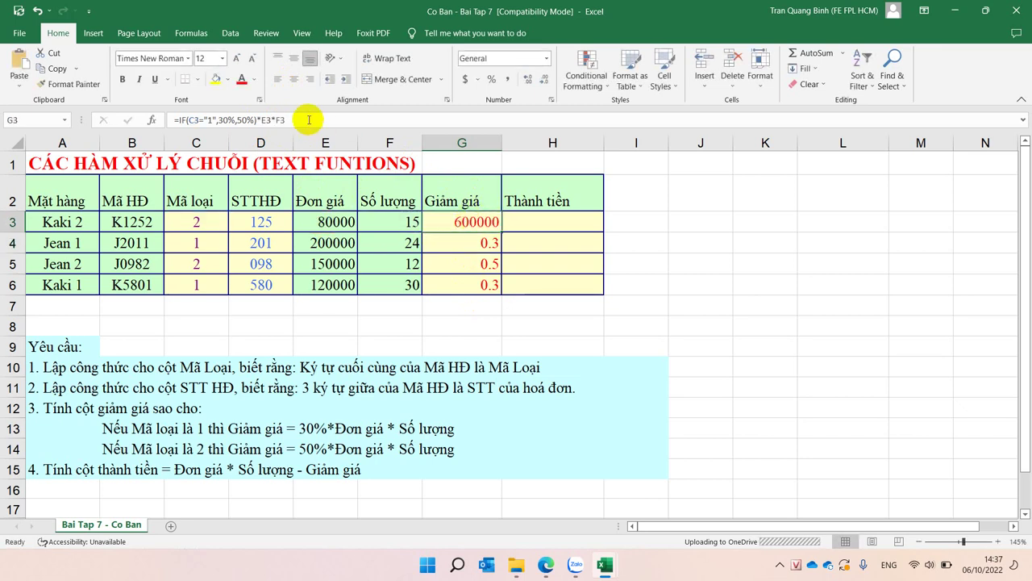
left_click_drag(257, 119, 308, 121)
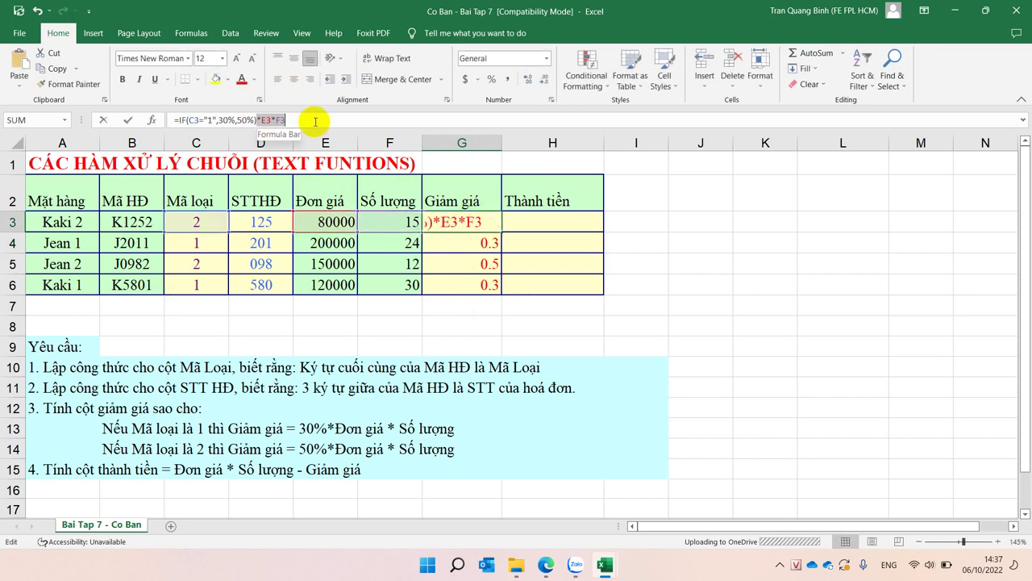
key("Escape")
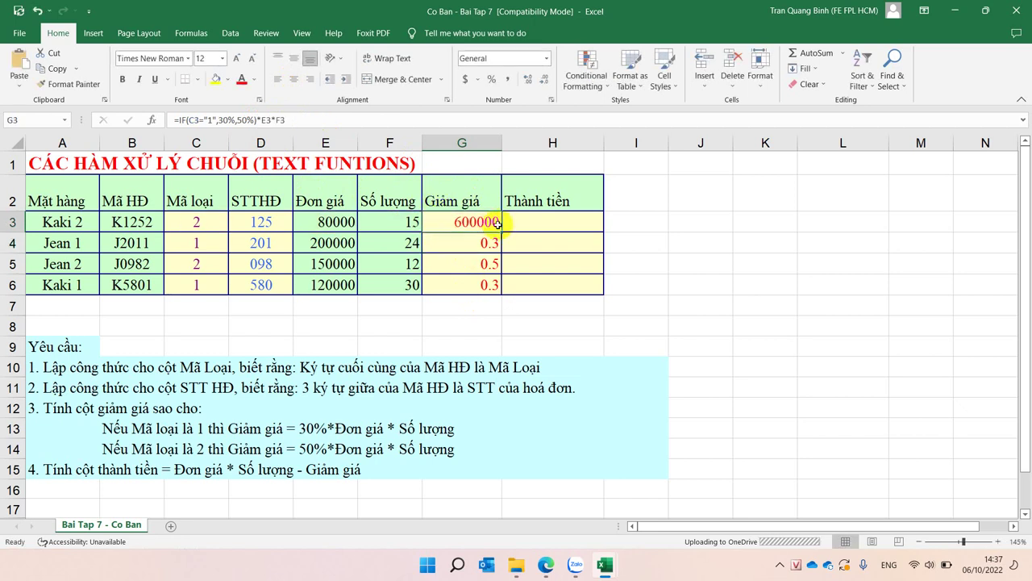
double_click(503, 233)
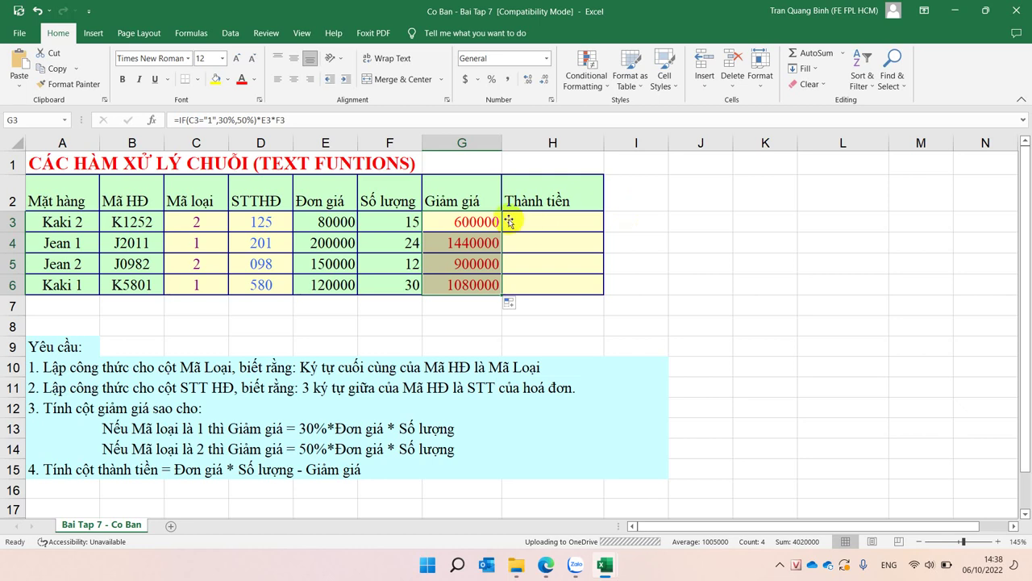
left_click(484, 220)
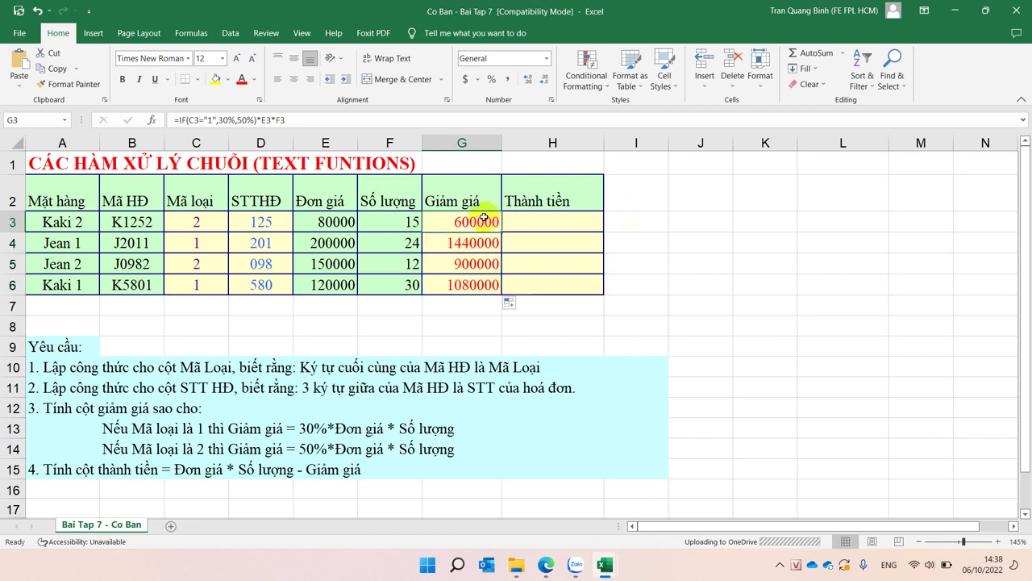
double_click(483, 219)
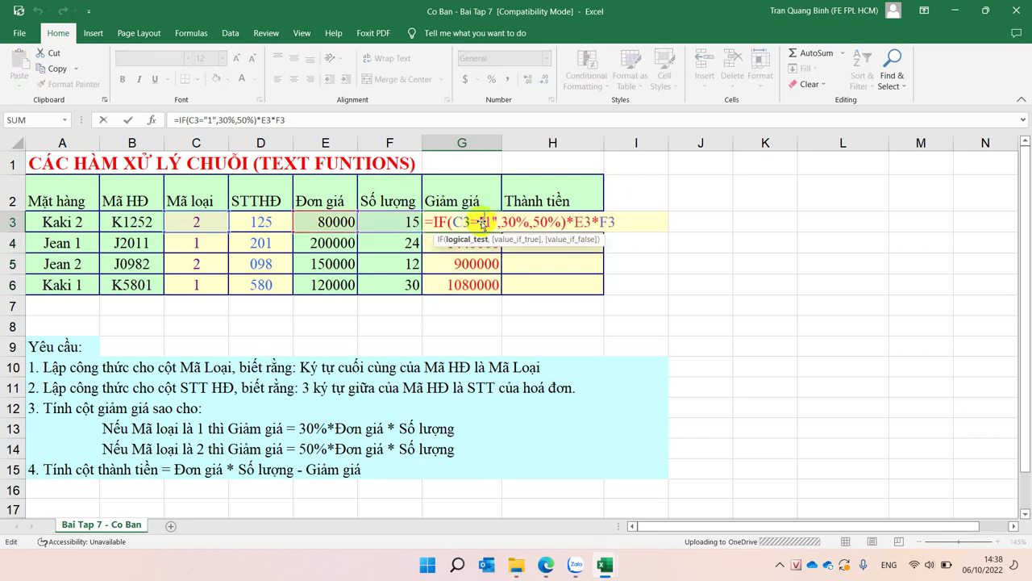
left_click(434, 221)
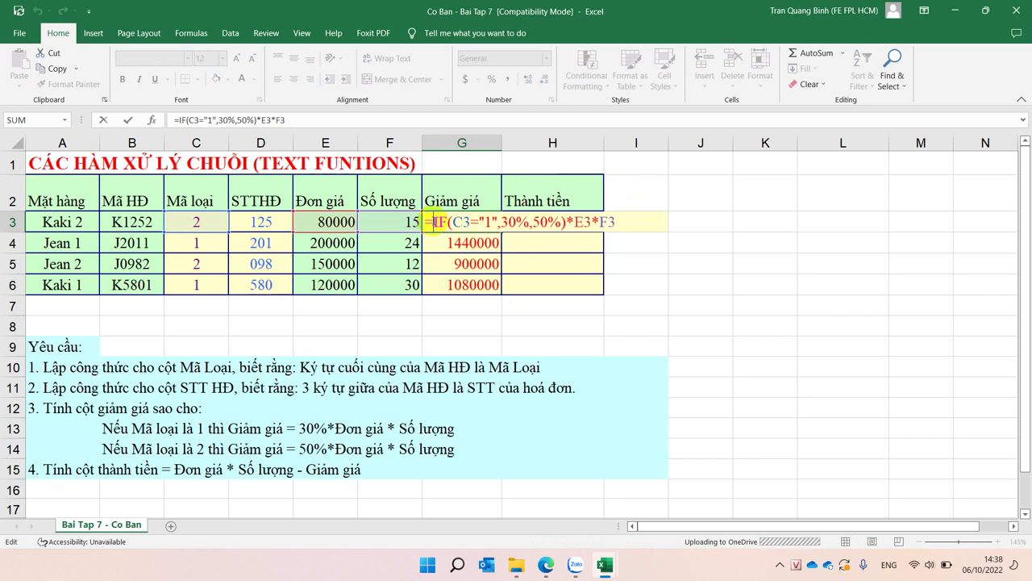
left_click_drag(457, 221, 475, 221)
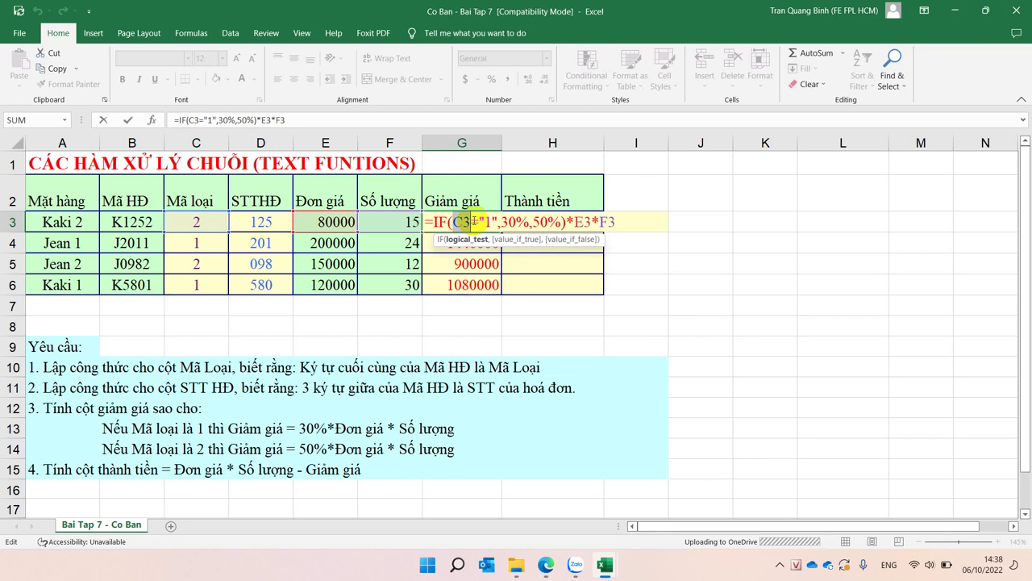
key("ctrl+Return")
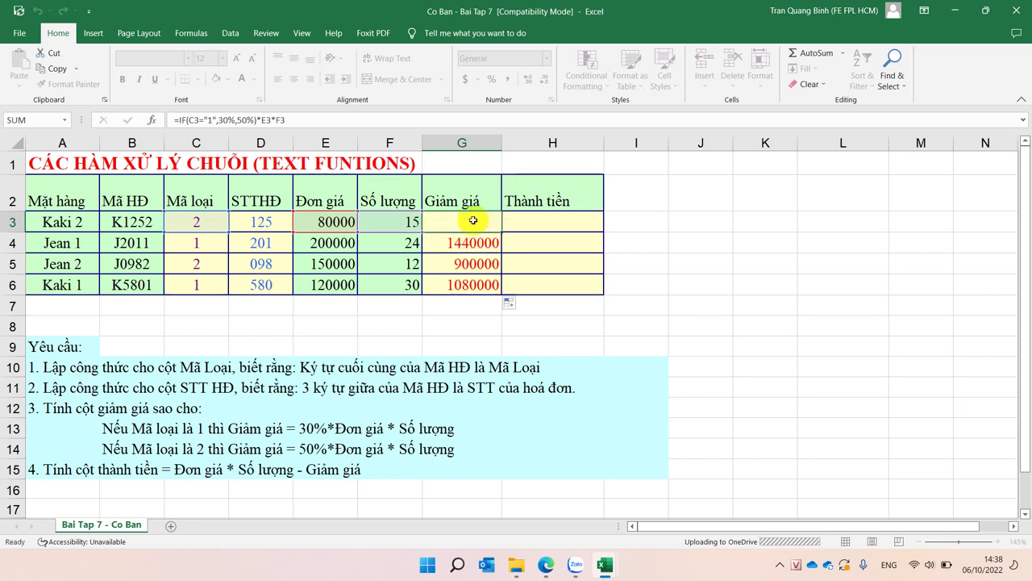
left_click(525, 227)
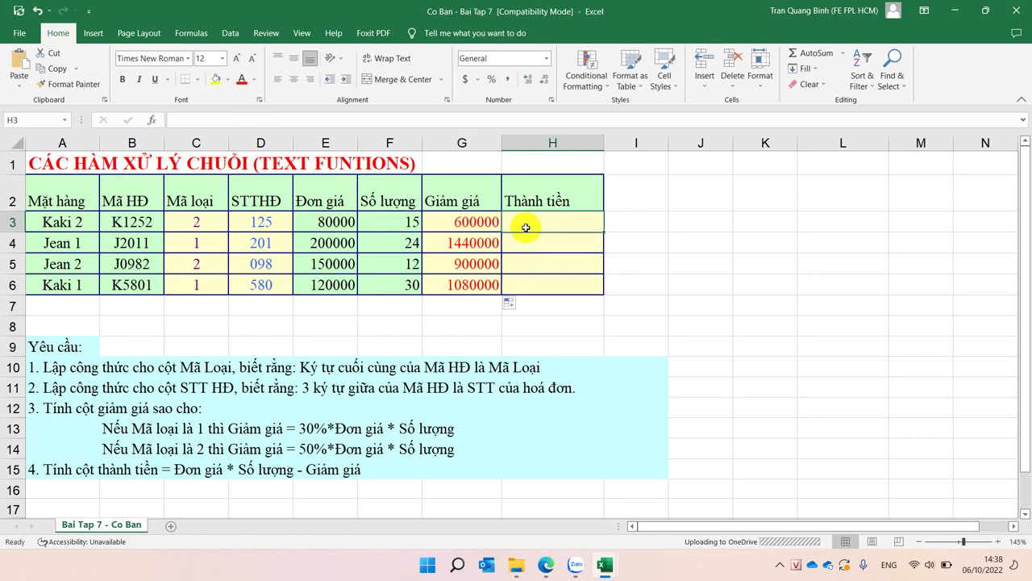
Step: Enter =E3*F3-G3 in H3 and fill to H6: 600000, 3360000, 900000, 2520000
type("=")
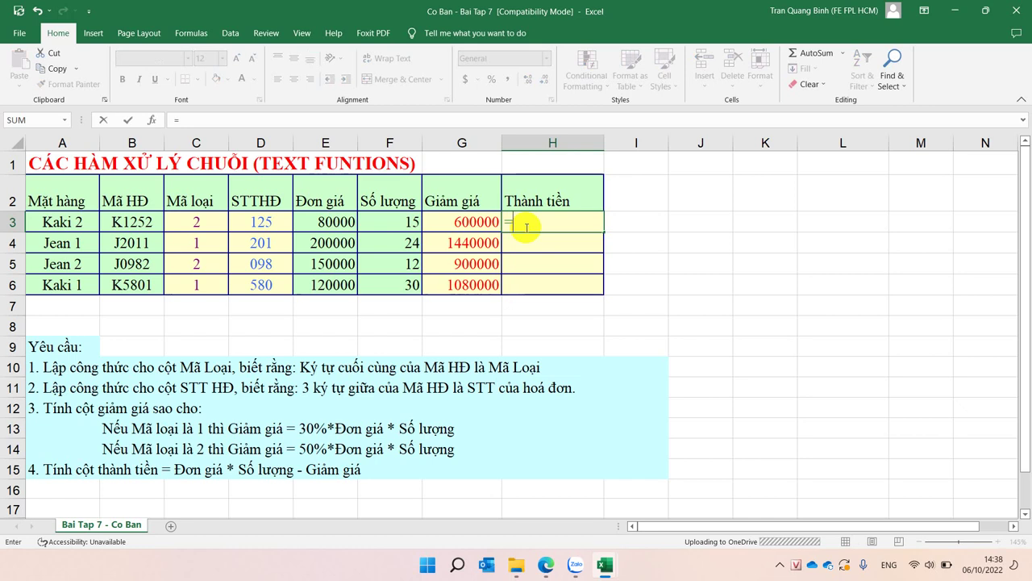
left_click(331, 222)
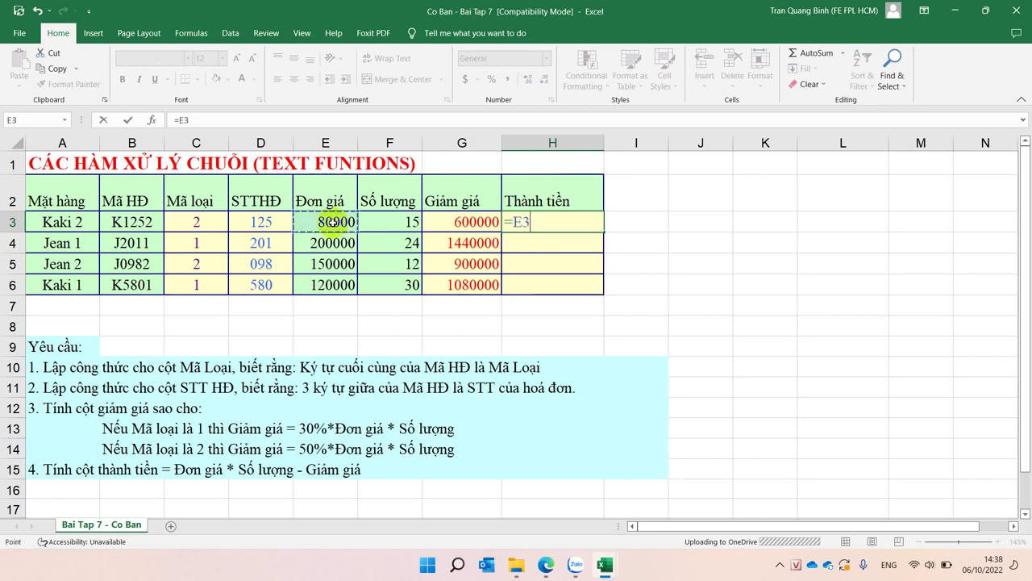
type("*")
left_click(397, 229)
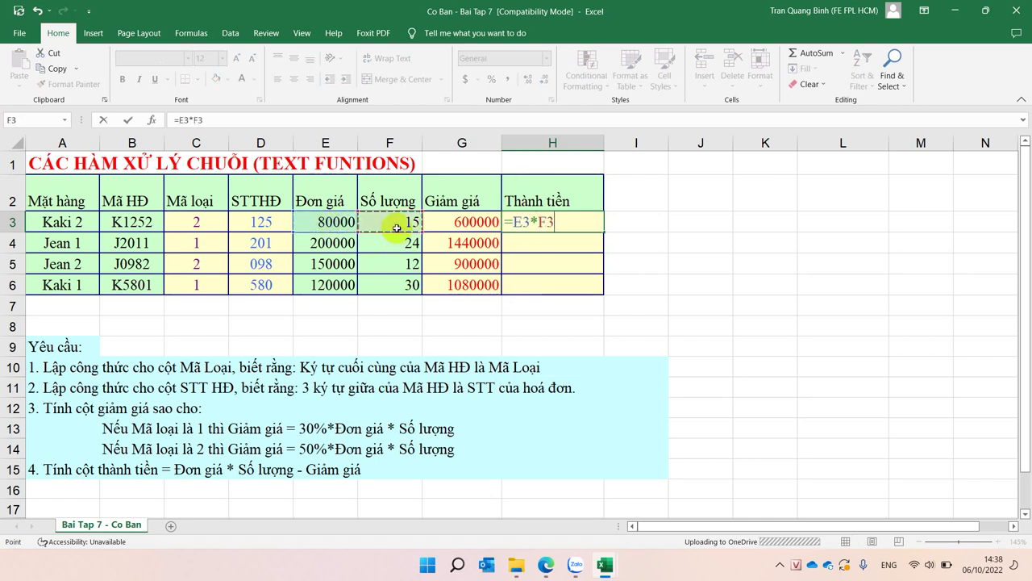
type("-")
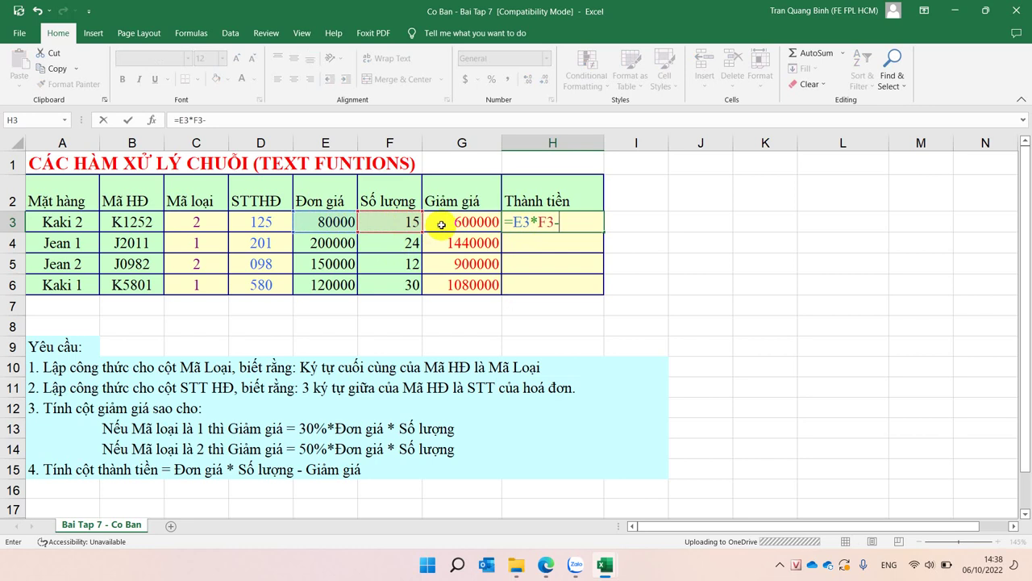
left_click(441, 223)
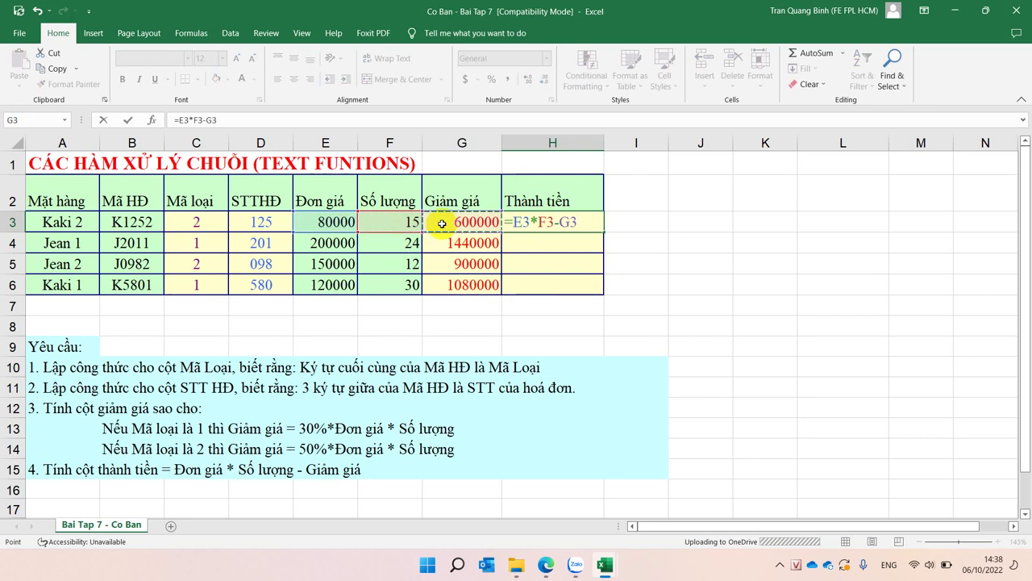
key("Return")
left_click(571, 223)
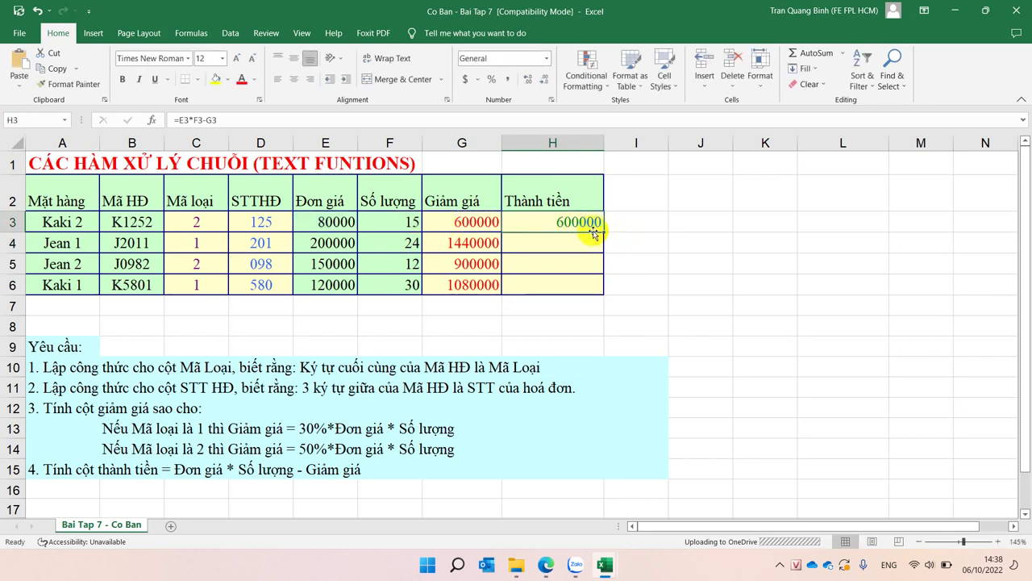
double_click(603, 232)
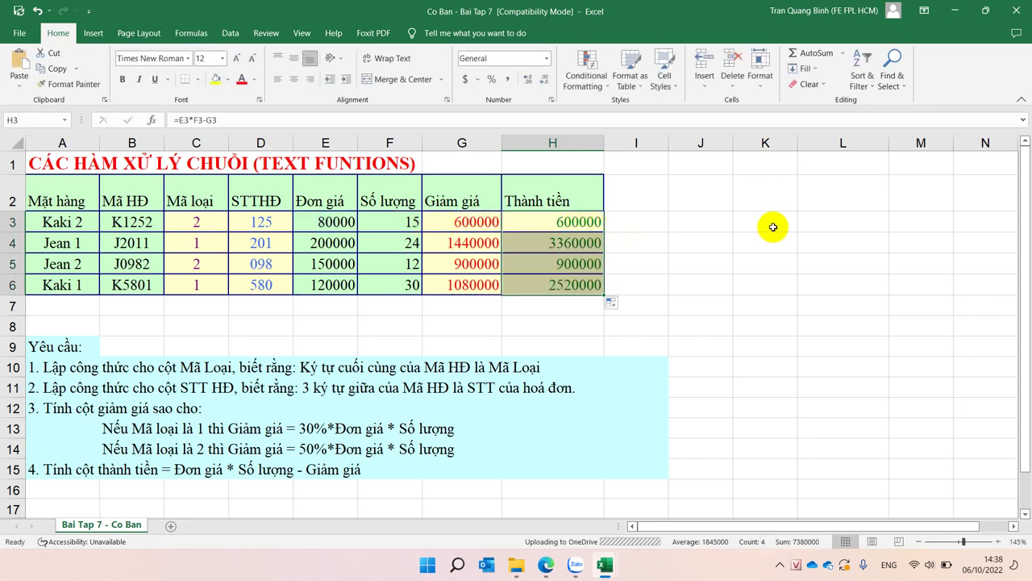